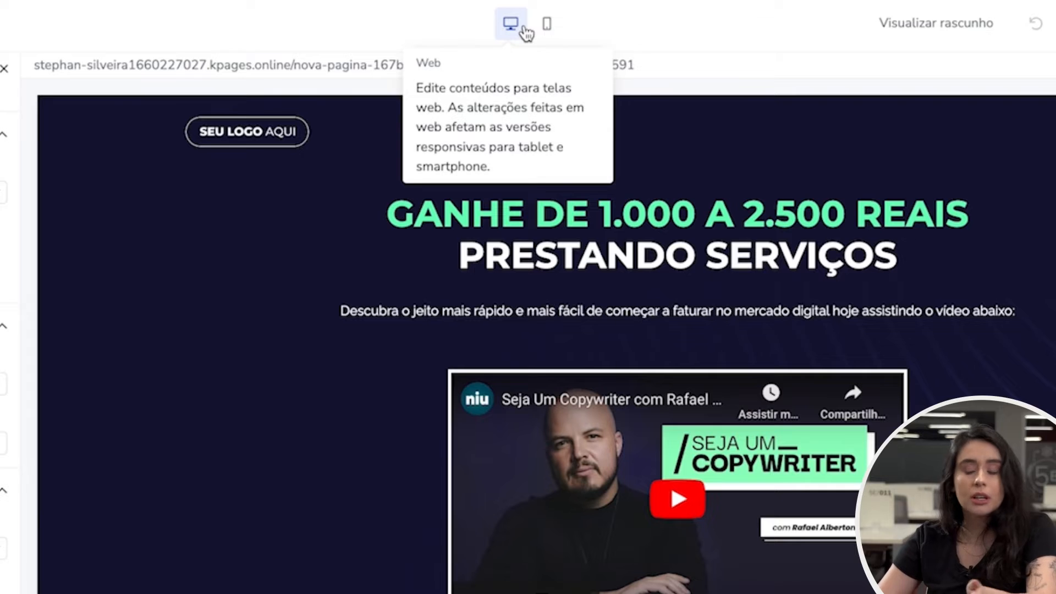
- Switch between the smartphone and web editing views to compare the page layout
click(556, 33)
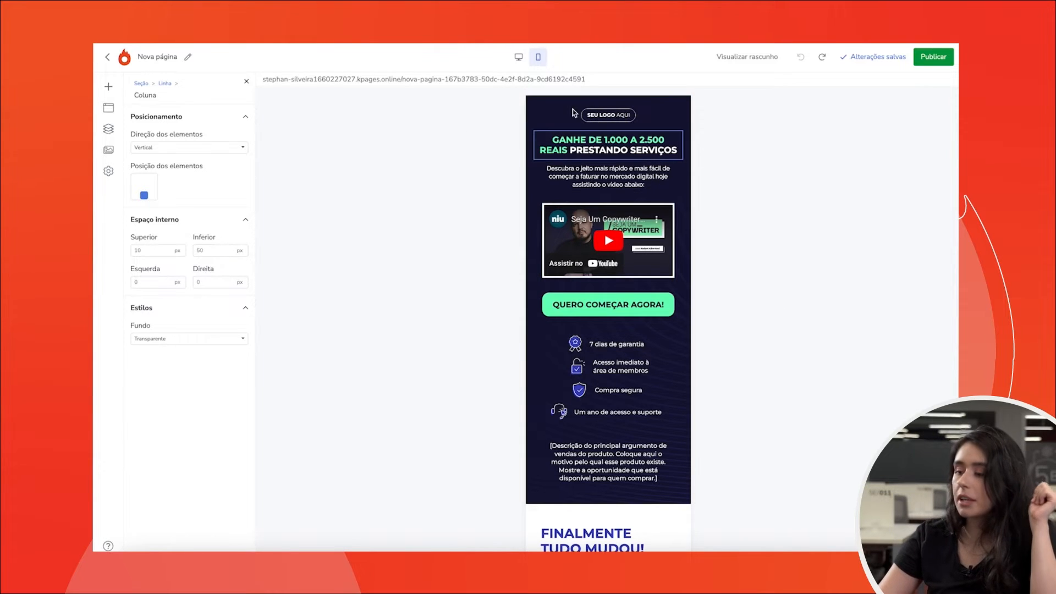
click(519, 58)
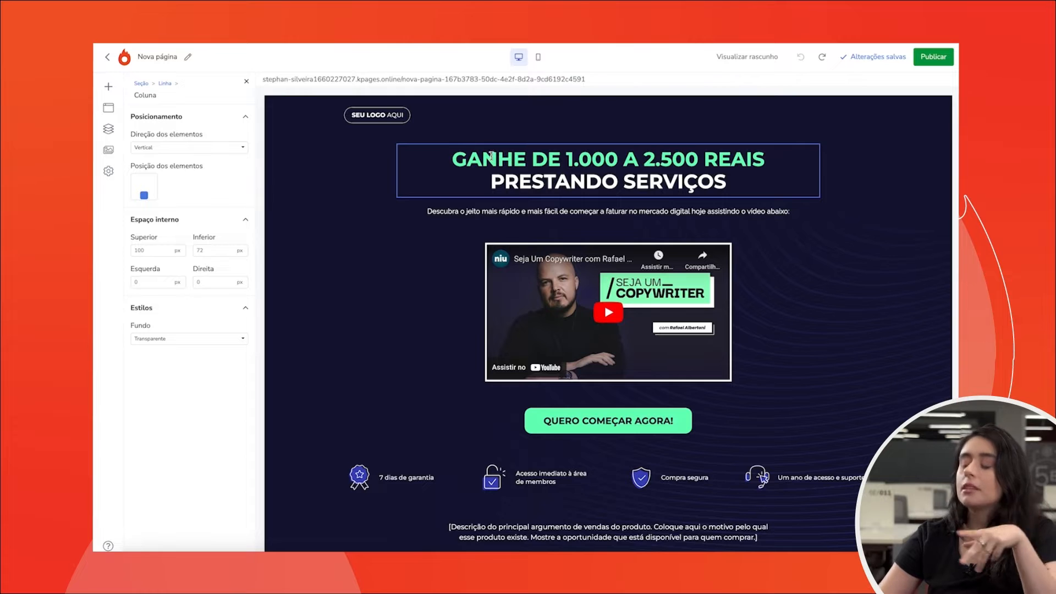
click(540, 58)
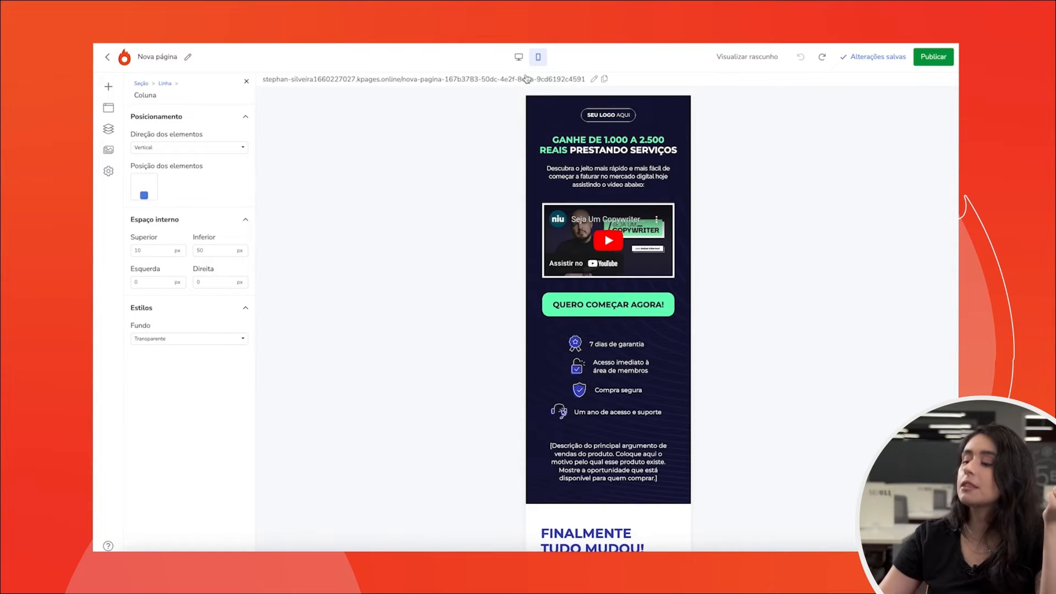
click(518, 57)
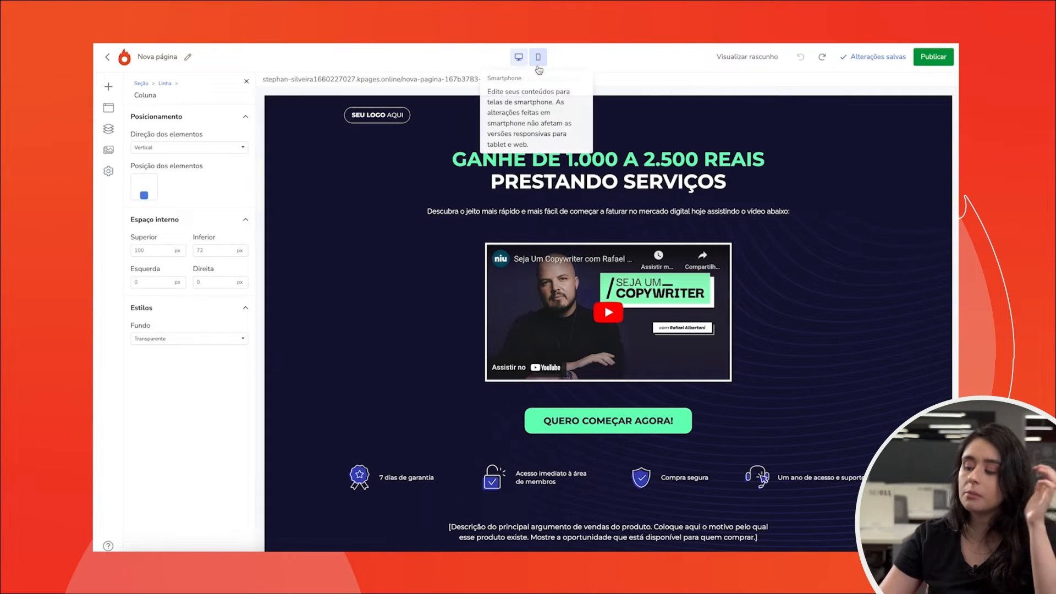
click(538, 67)
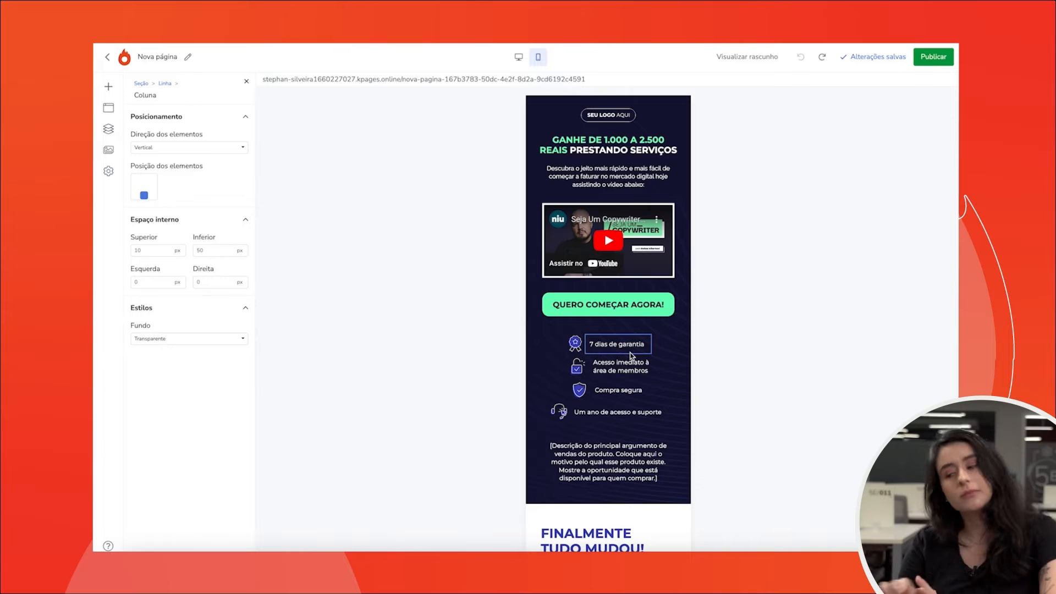
click(518, 56)
- Replace the main headline text with "GANHE 1000 REAIS EM 1 MÊS"
click(587, 179)
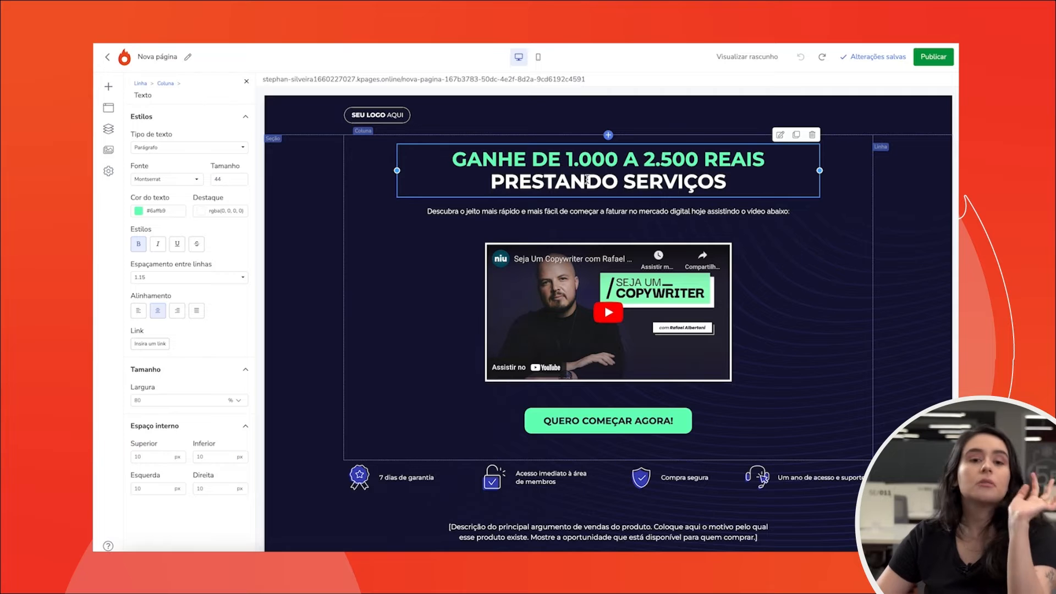
triple_click(586, 179)
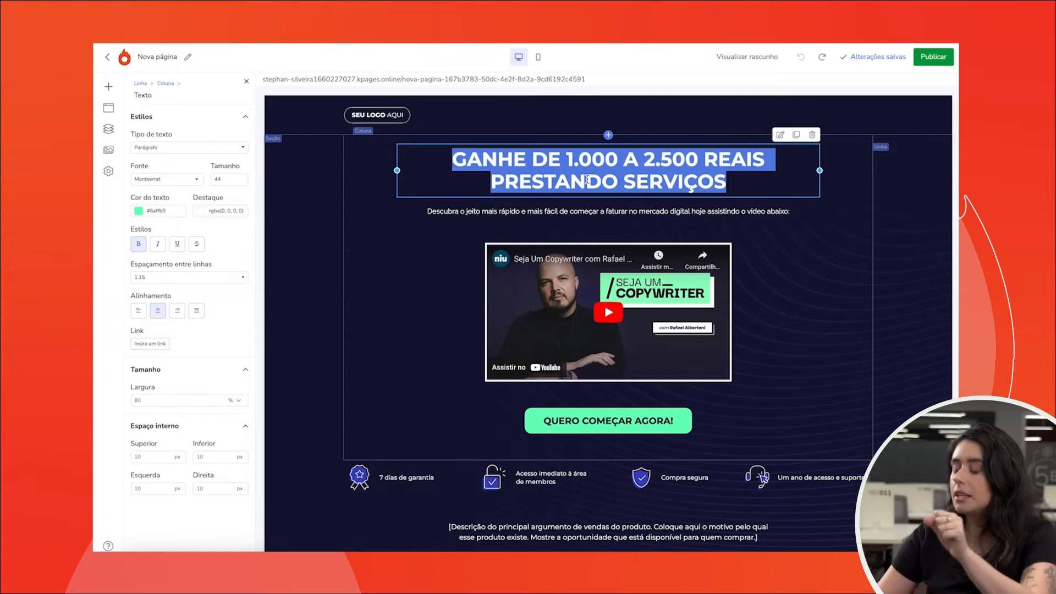
click(586, 179)
drag(453, 160, 697, 182)
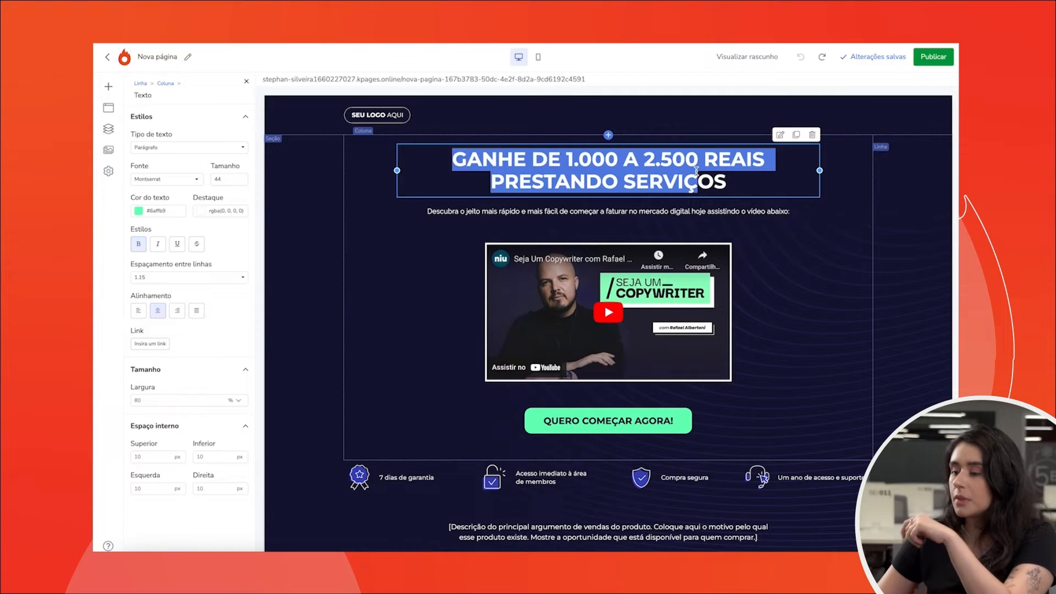
click(502, 160)
drag(567, 159, 740, 186)
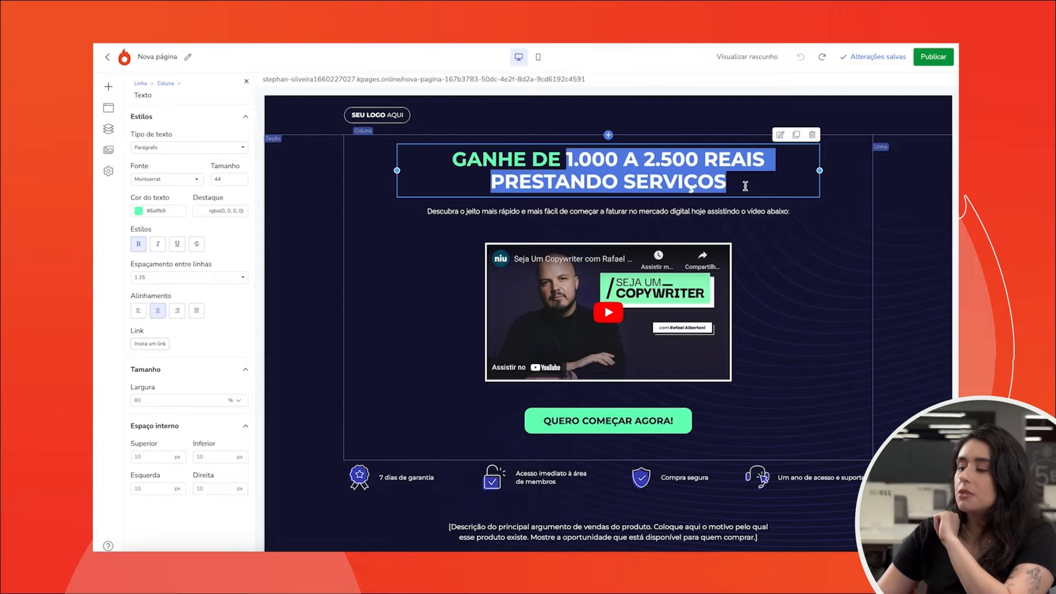
key(BackSpace)
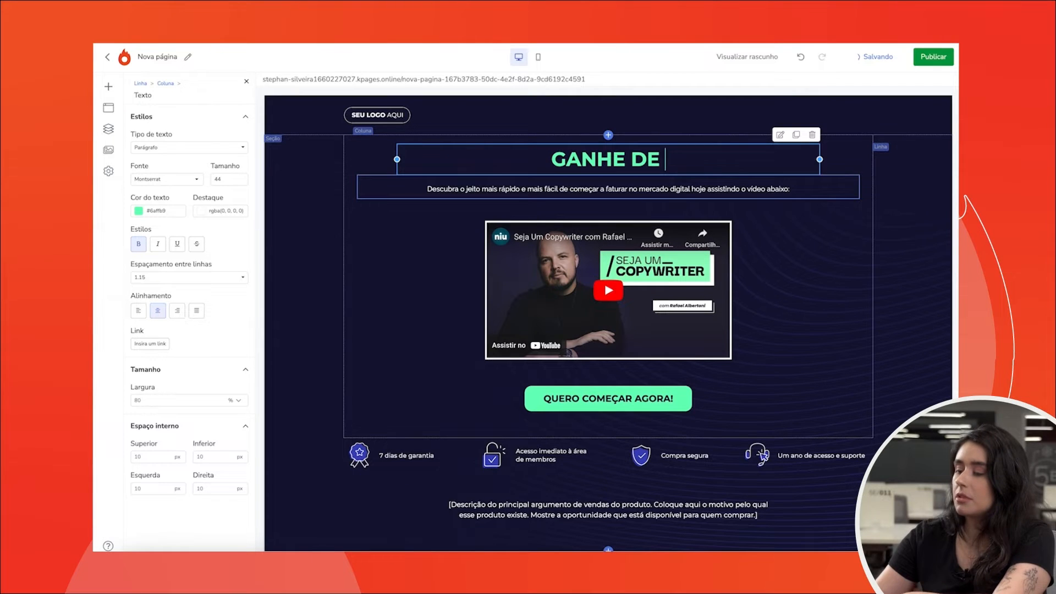
key(BackSpace)
key(BackSpace)
key(BackSpace)
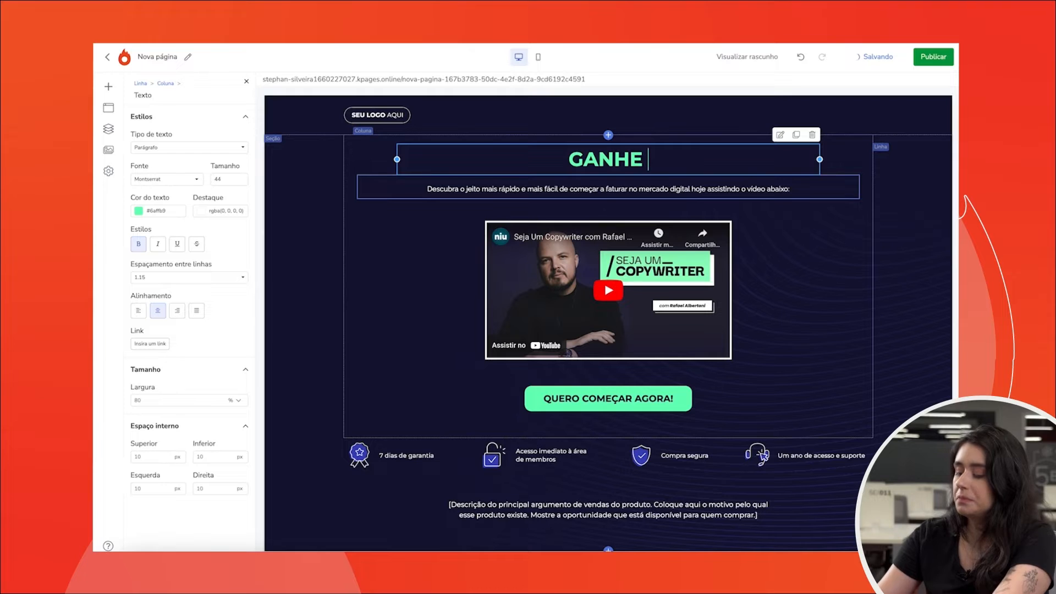
text(1000 re)
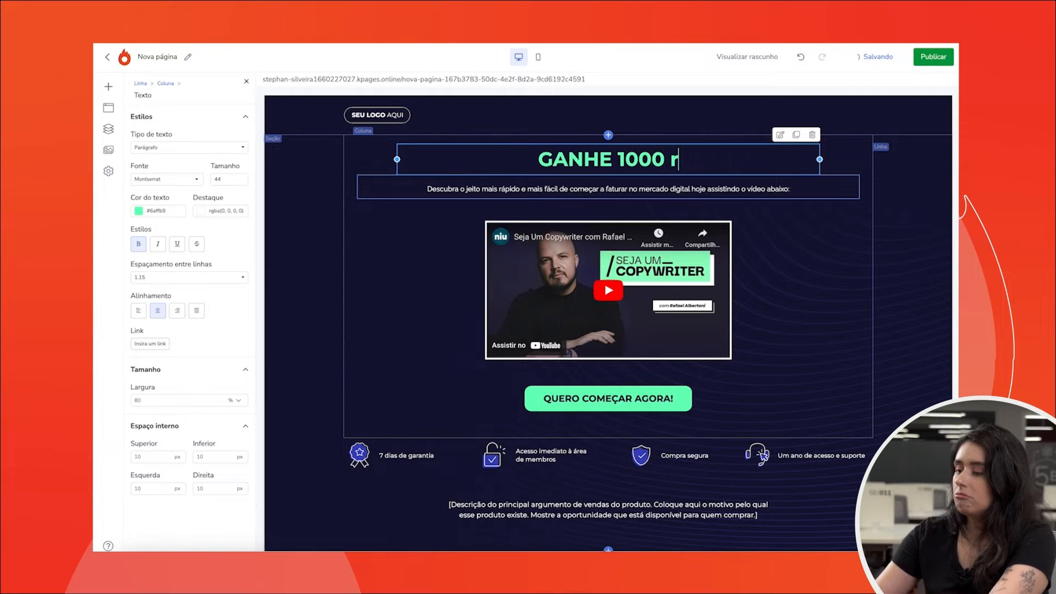
key(BackSpace)
key(BackSpace)
key(BackSpace)
text(REA)
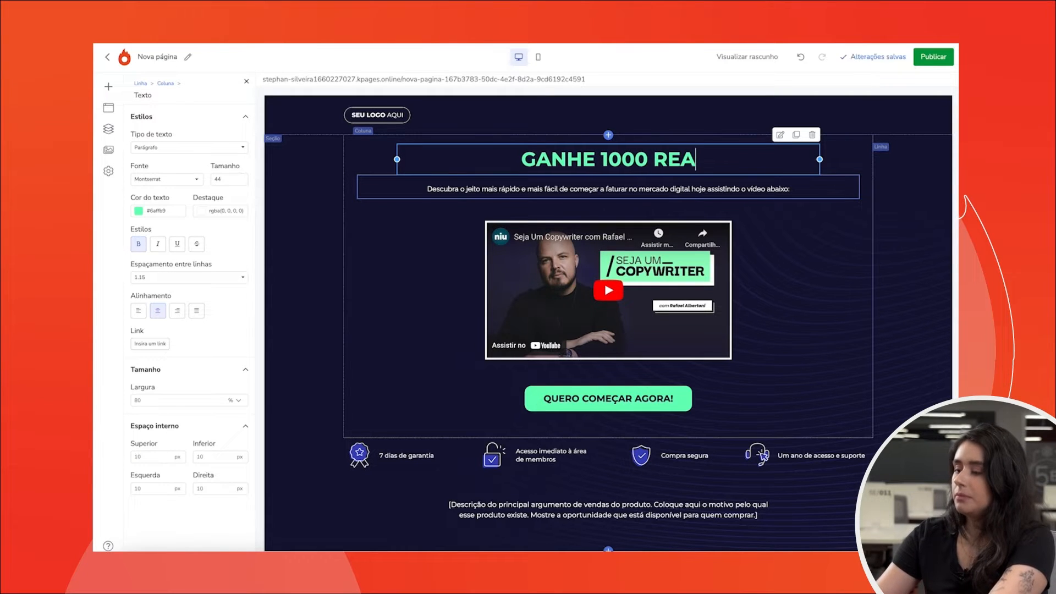
text(IS EM 1 MÊS)
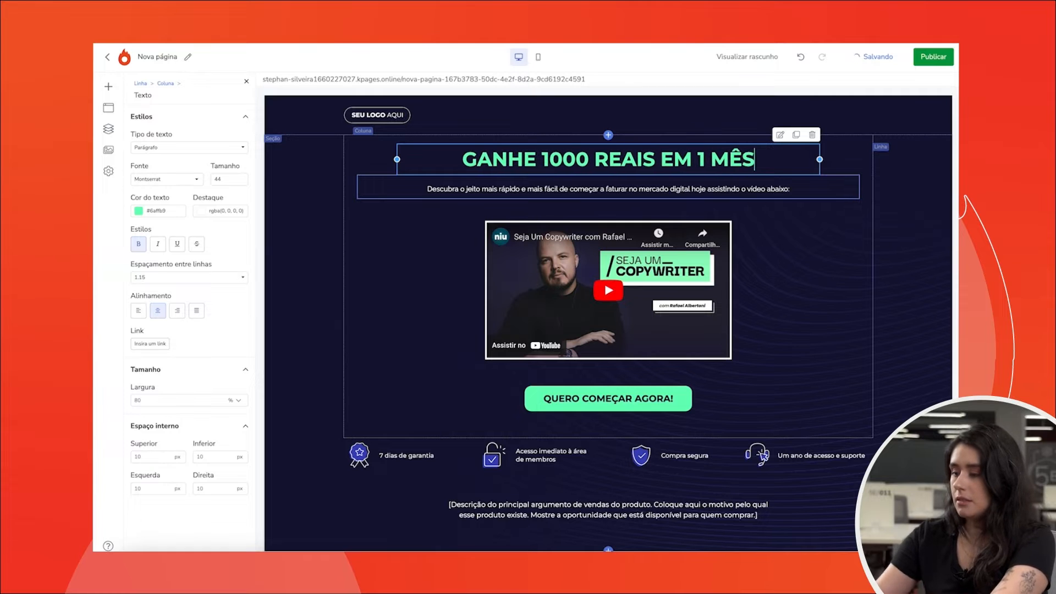
- Set the headline's font size to 40
triple_click(620, 162)
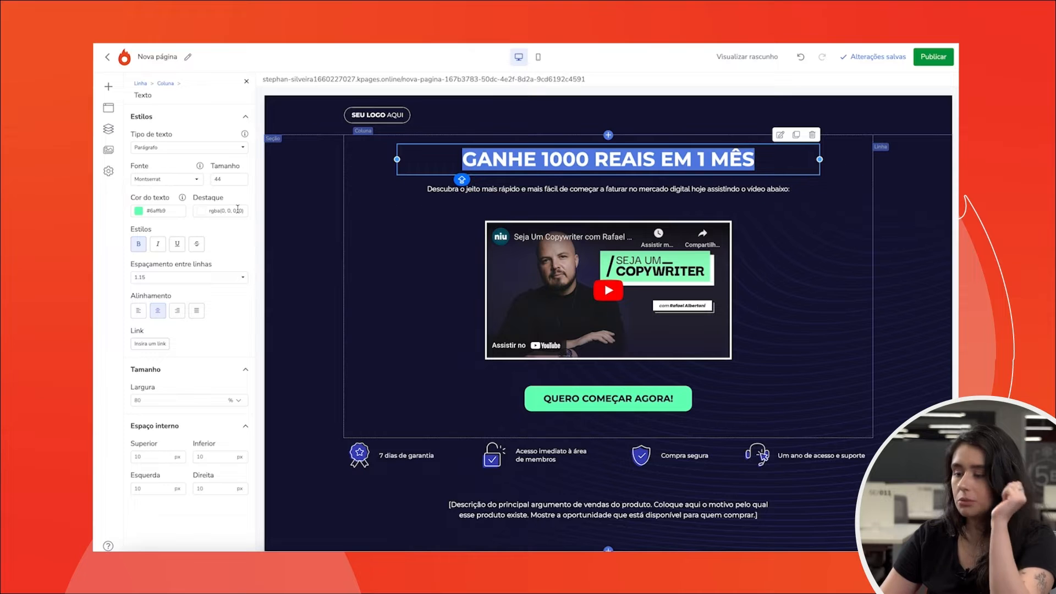
click(223, 178)
text(40)
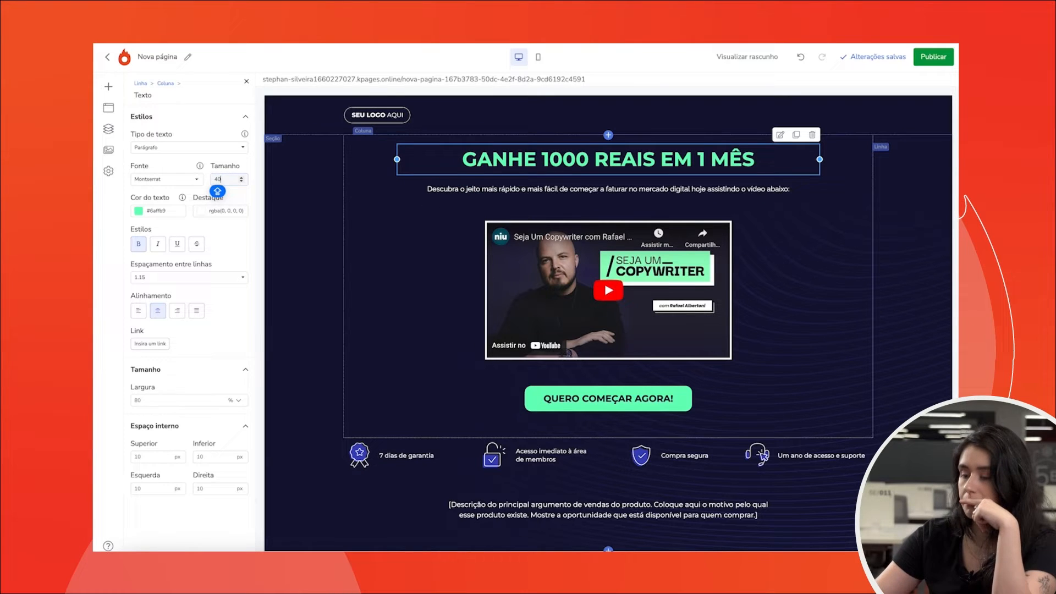
click(239, 167)
- Change the headline's text colour to white
click(139, 213)
click(139, 213)
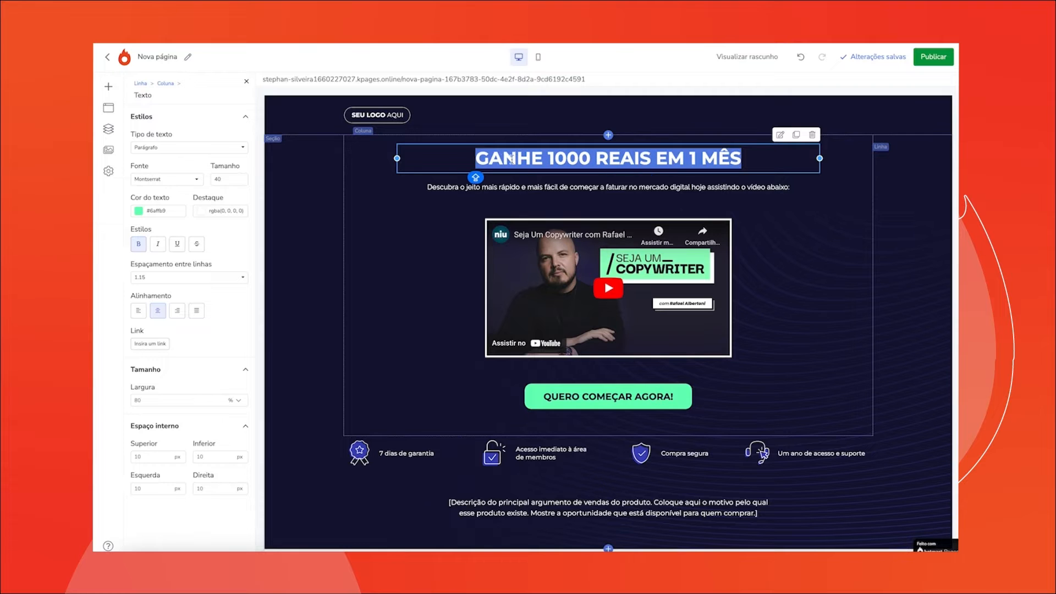
click(137, 213)
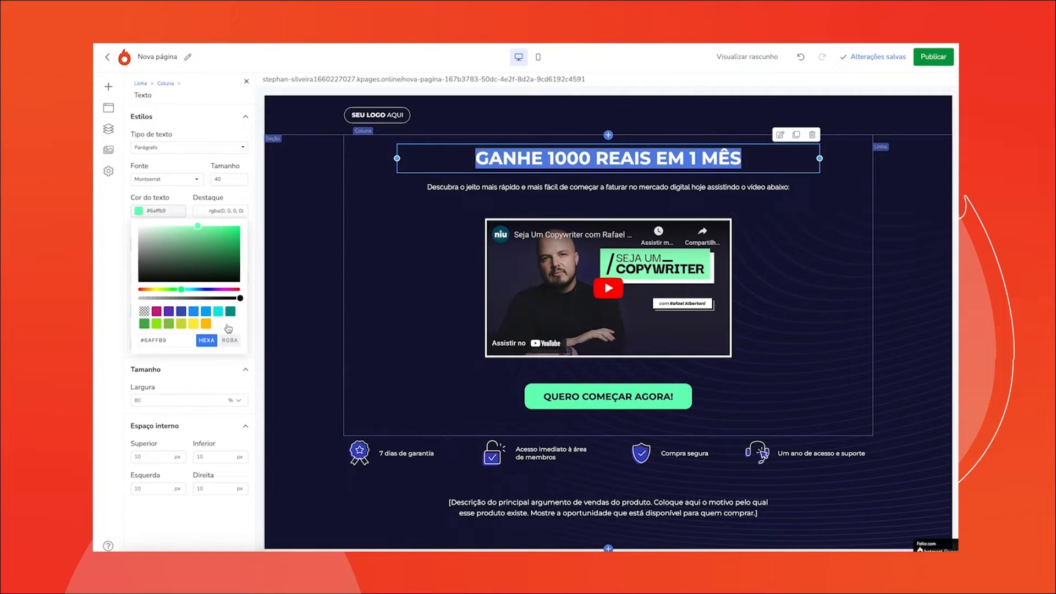
click(255, 211)
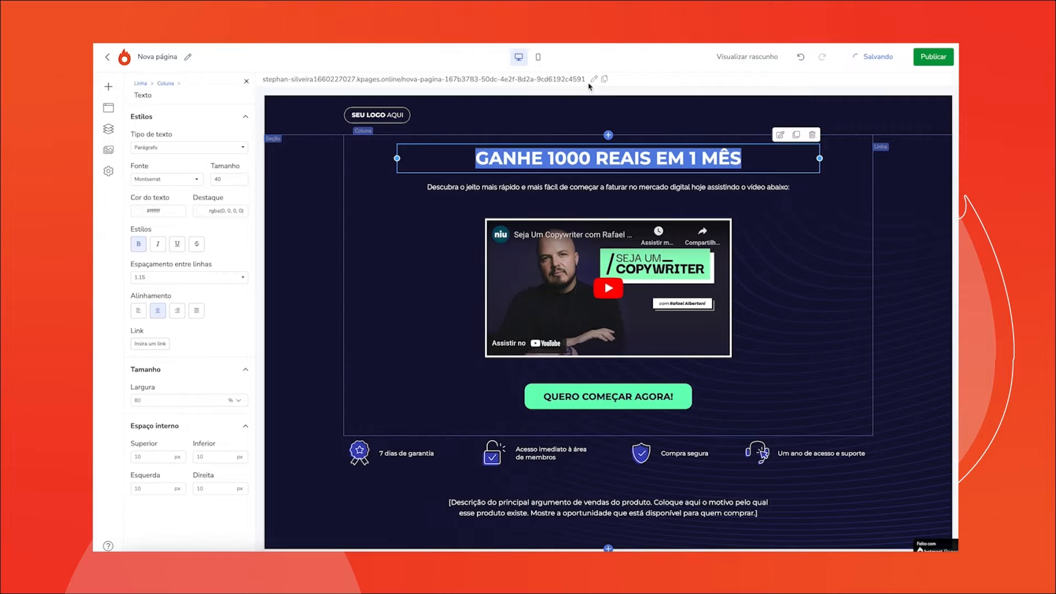
- Switch to the smartphone view and undo the headline edits step by step
click(539, 59)
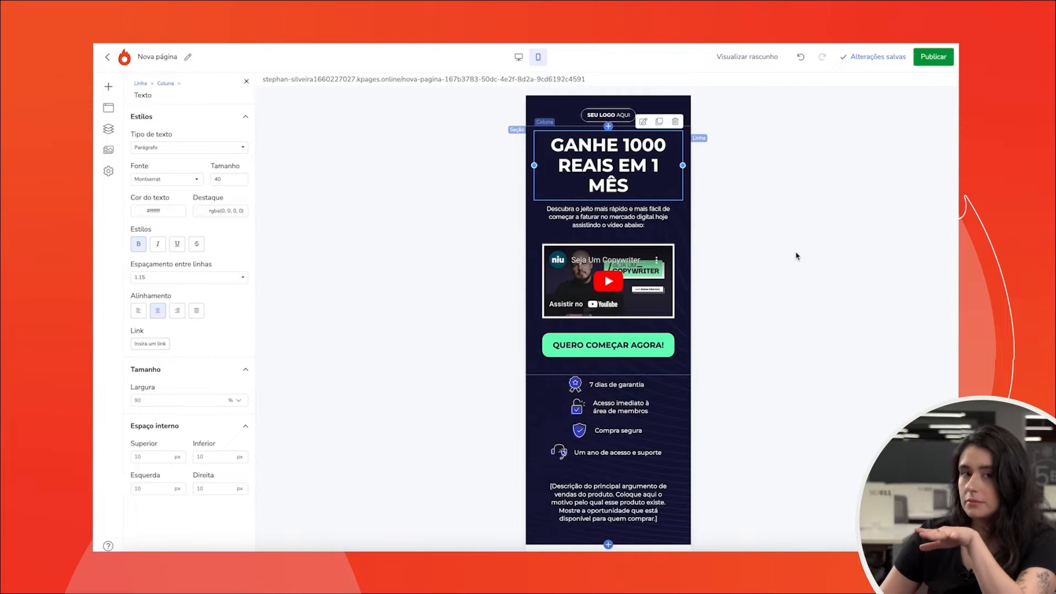
click(808, 57)
click(809, 57)
click(809, 57)
click(809, 57)
click(810, 57)
click(810, 57)
click(810, 57)
click(809, 57)
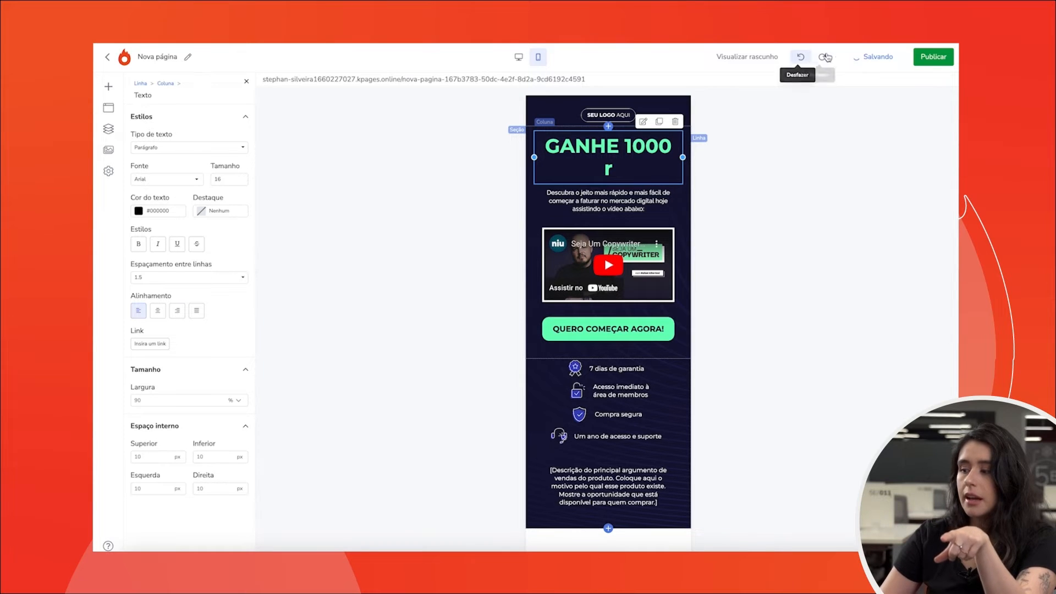
click(803, 59)
click(803, 59)
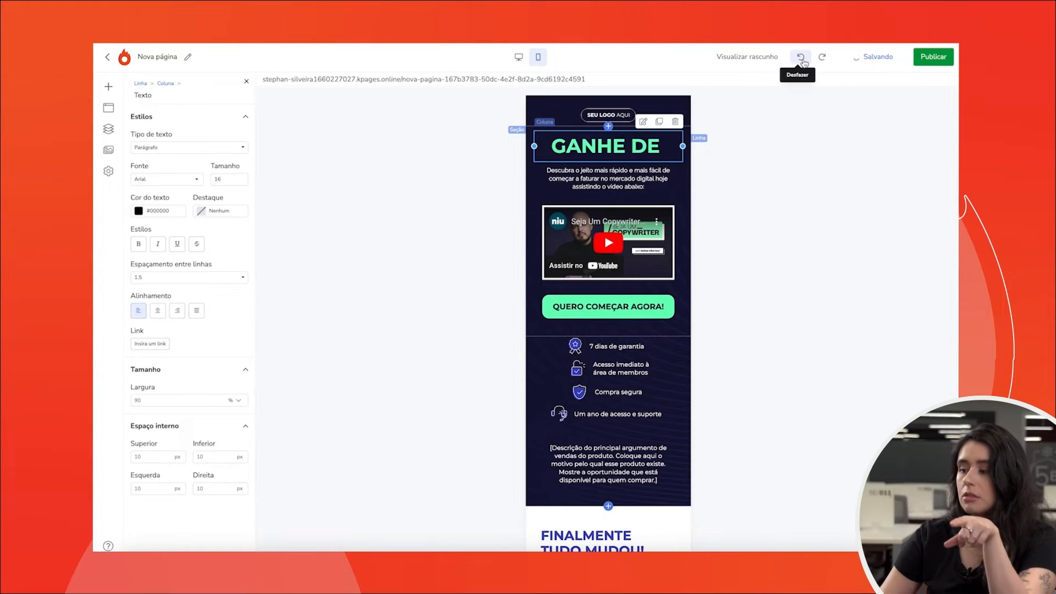
click(803, 59)
- Redo all the undone headline edits
click(824, 60)
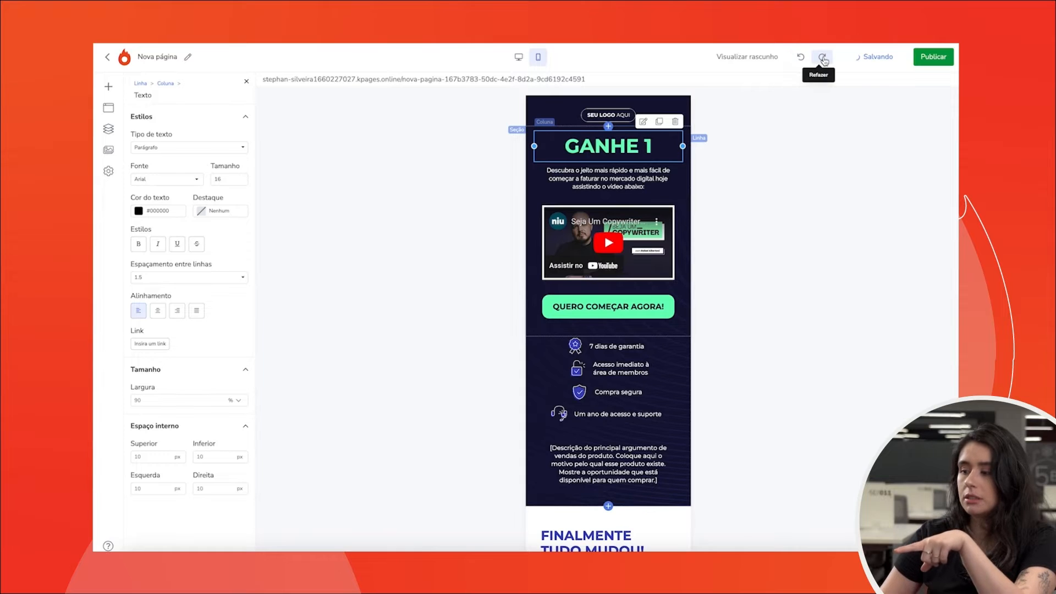
click(823, 59)
click(823, 60)
click(823, 59)
click(823, 58)
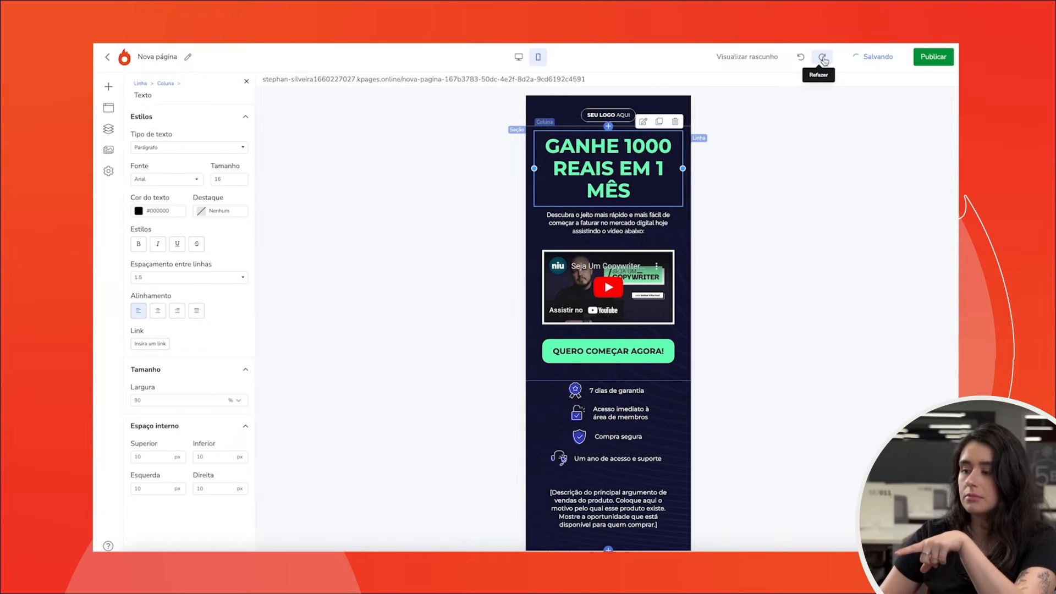
click(823, 58)
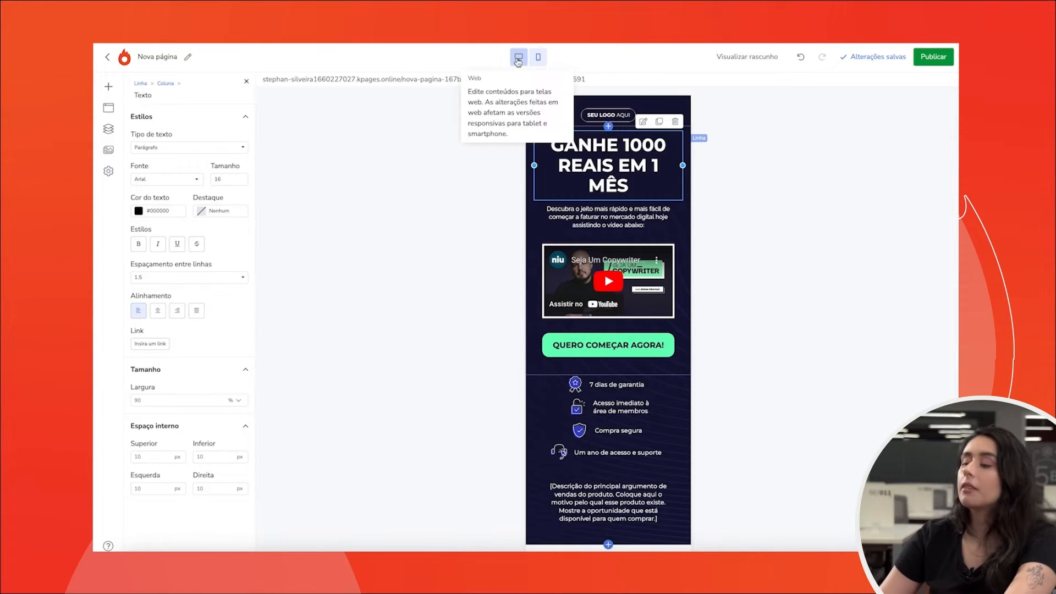
- Compare the edited headline in web and smartphone views and select the subheadline text
click(518, 59)
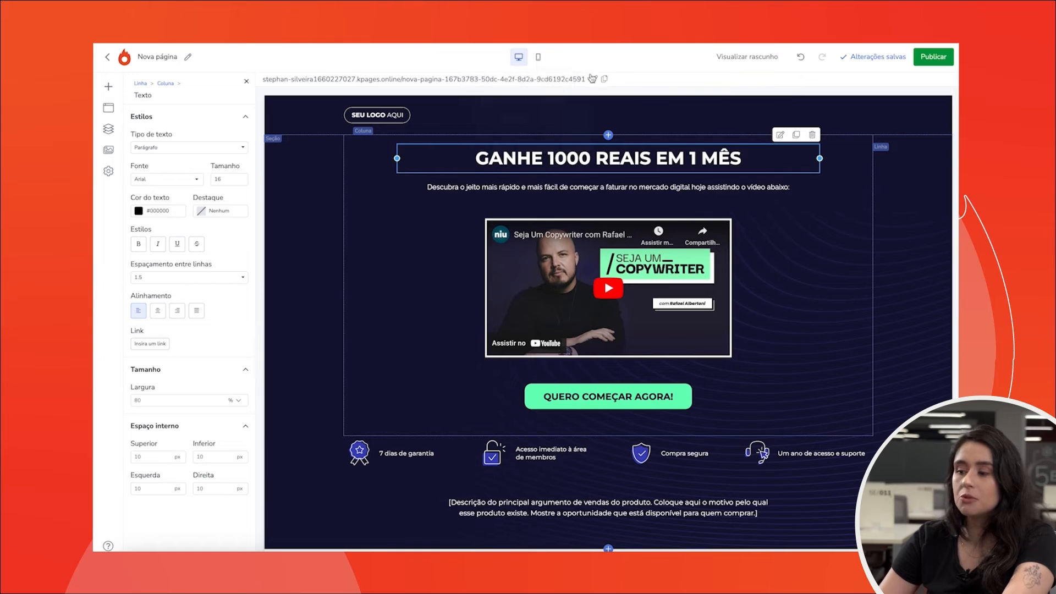
click(539, 60)
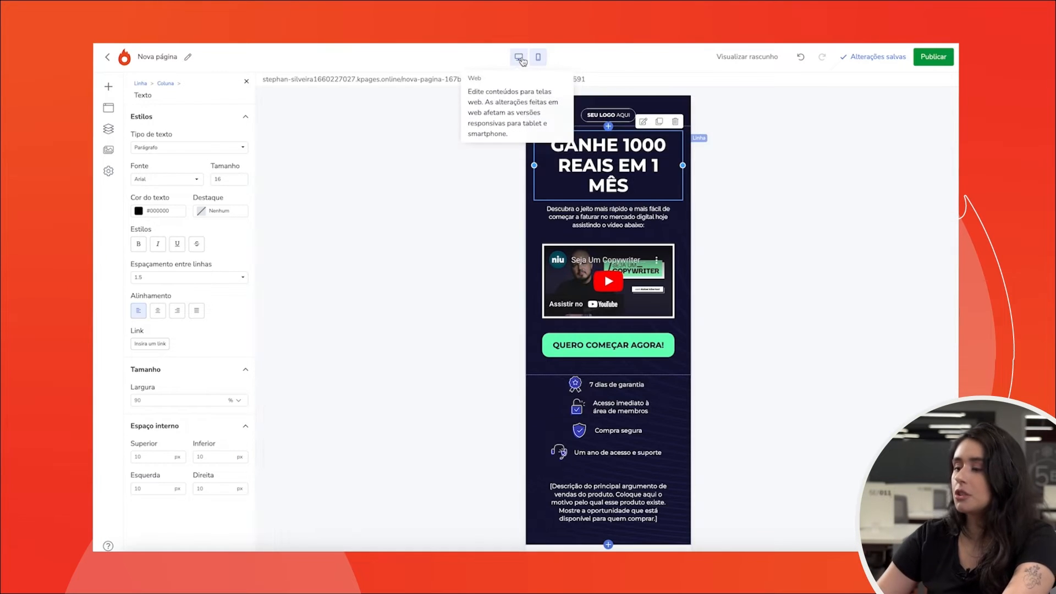
click(530, 59)
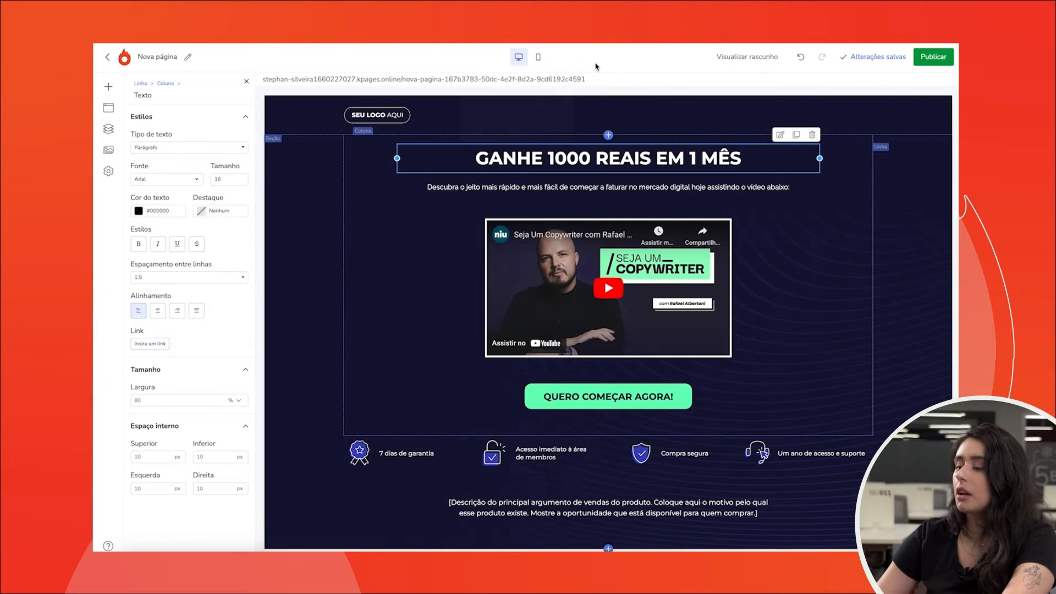
click(541, 60)
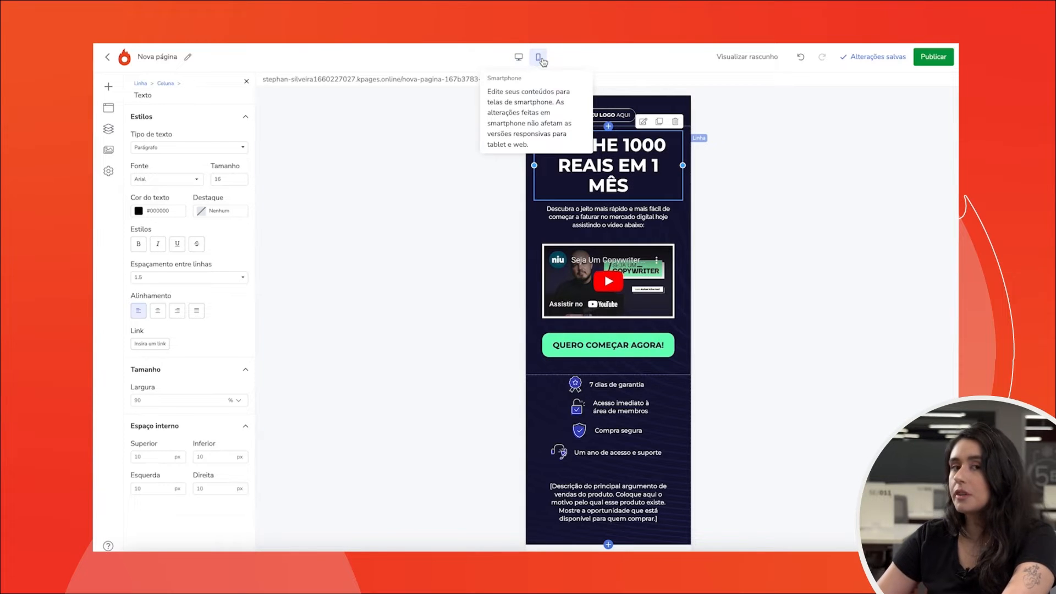
click(518, 58)
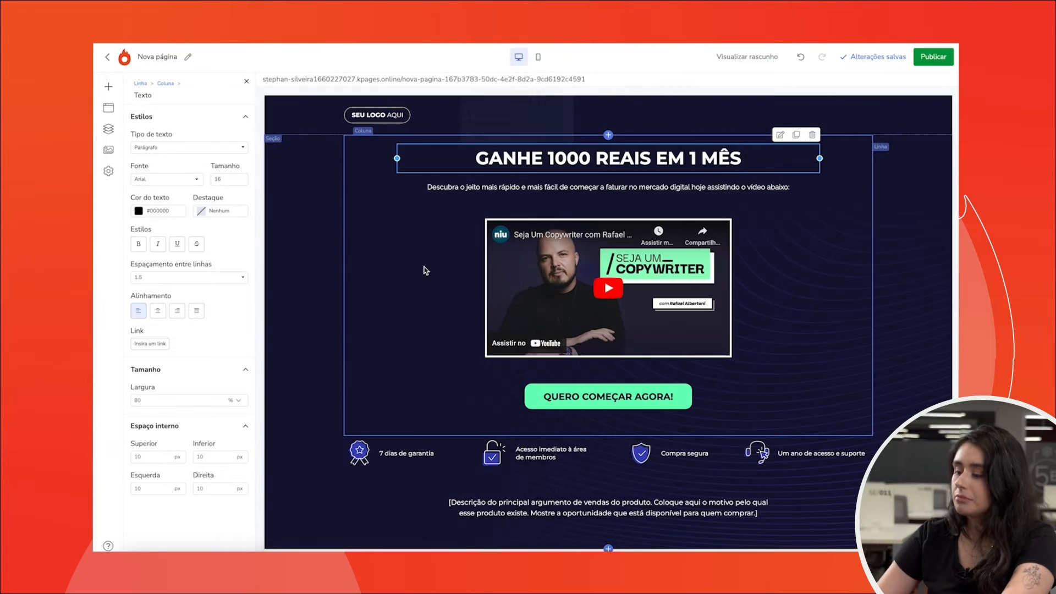
click(487, 187)
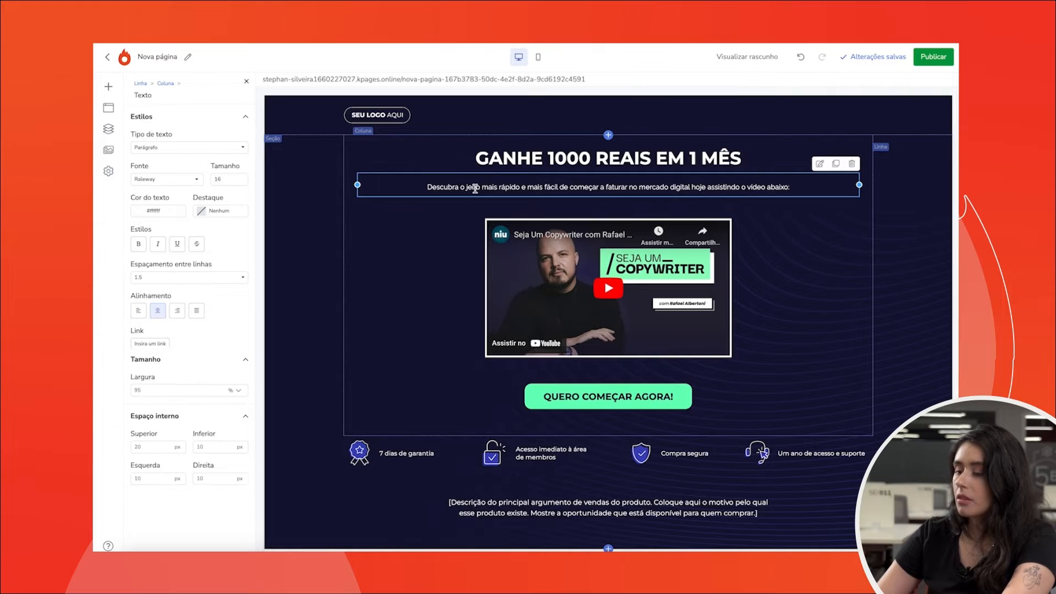
triple_click(524, 189)
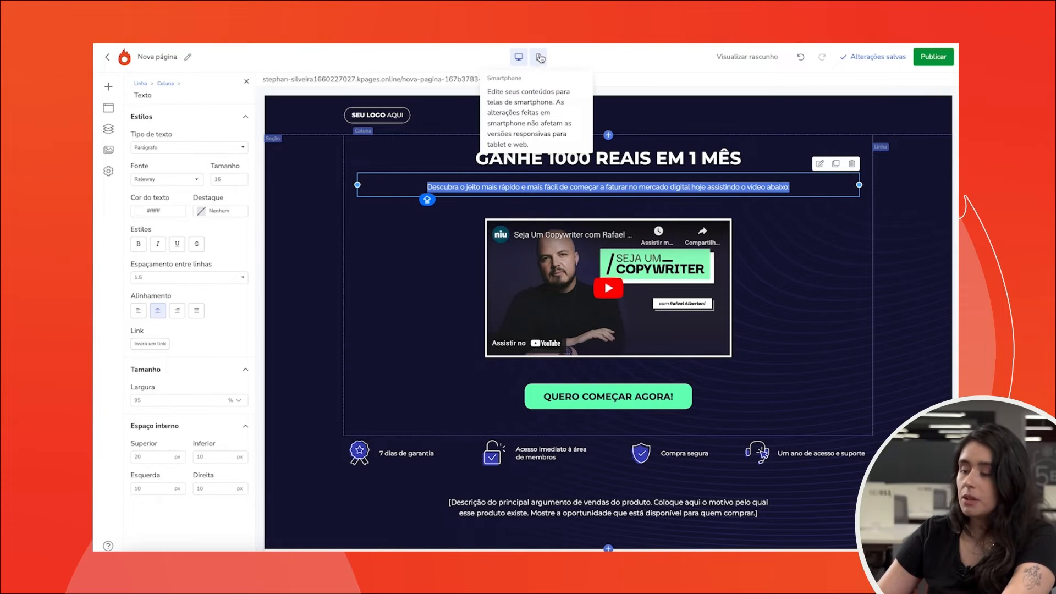
- Set the "QUERO COMEÇAR AGORA!" button's background colour to light grey #E6E6E6
click(539, 385)
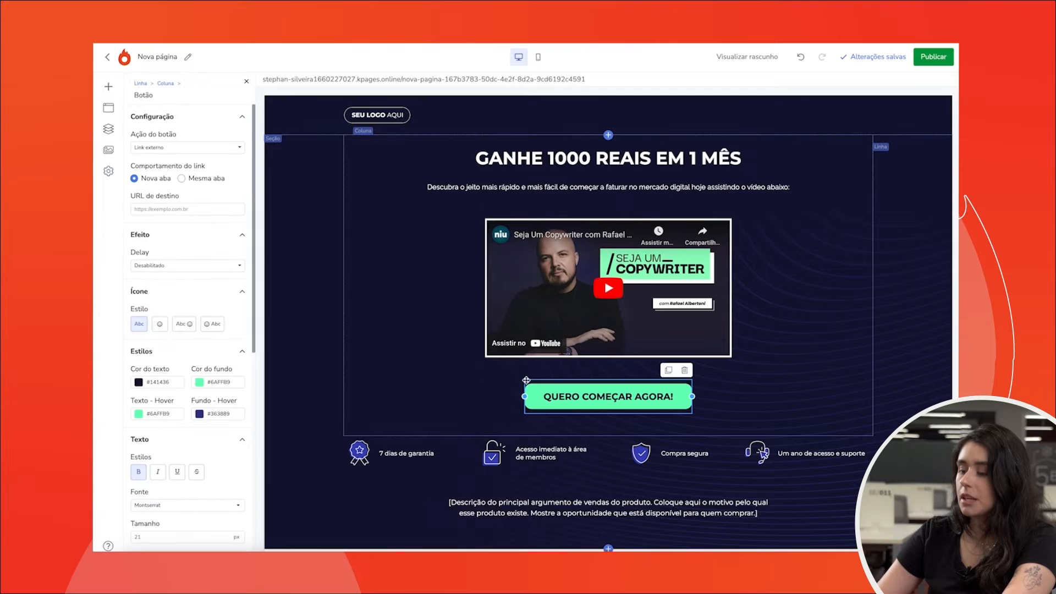
click(199, 382)
drag(207, 407, 130, 407)
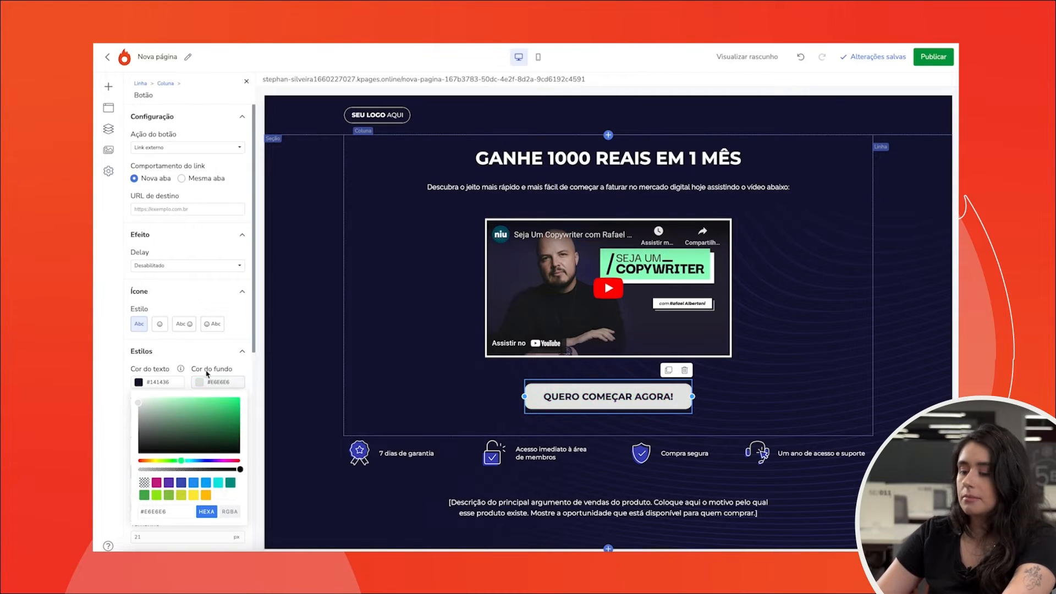
click(223, 360)
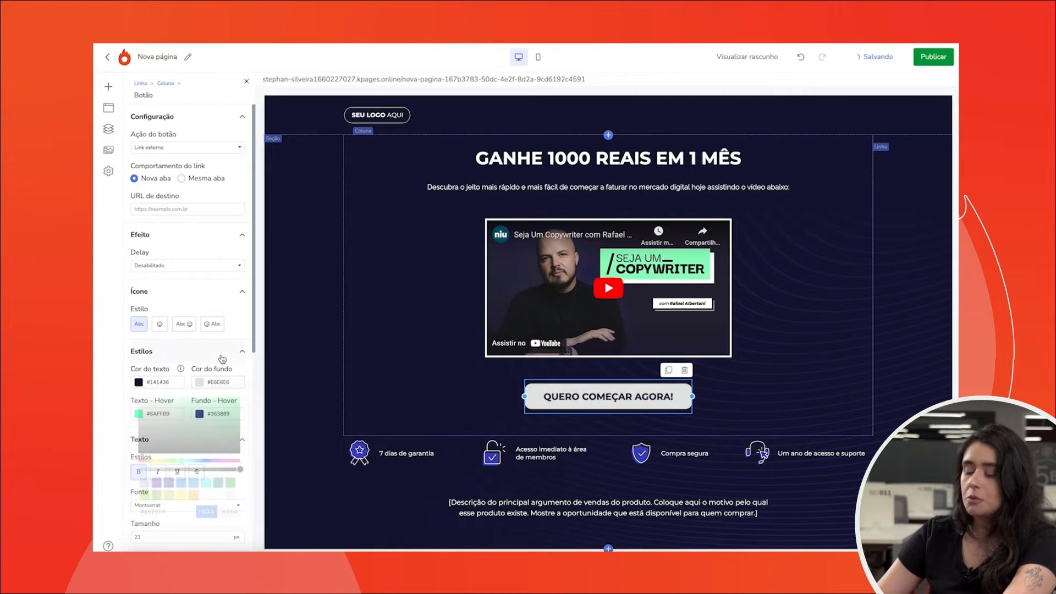
- Select the guarantee icon and compare it in web and smartphone views
click(442, 371)
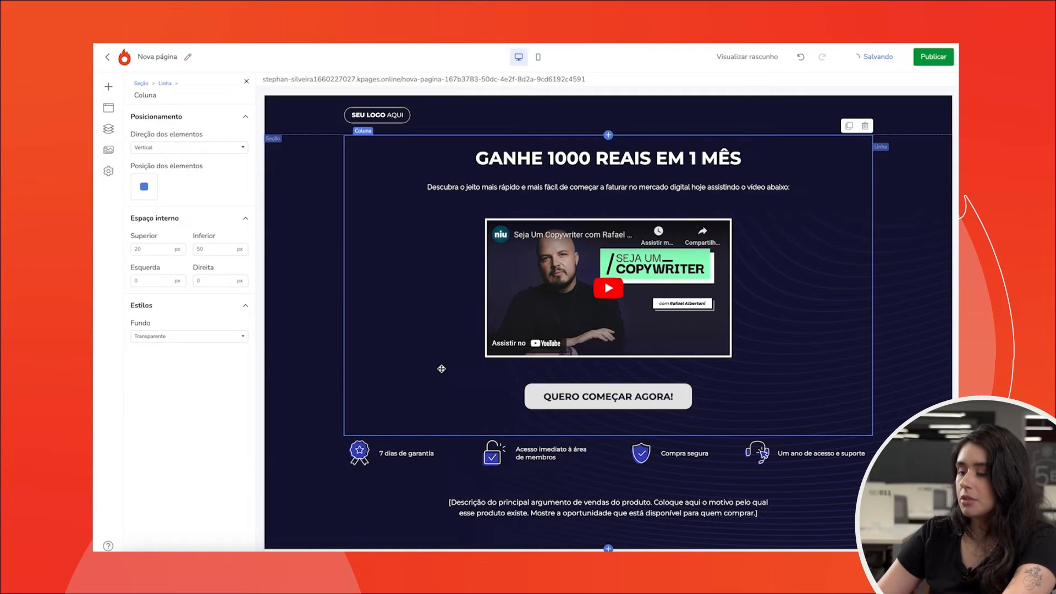
click(359, 455)
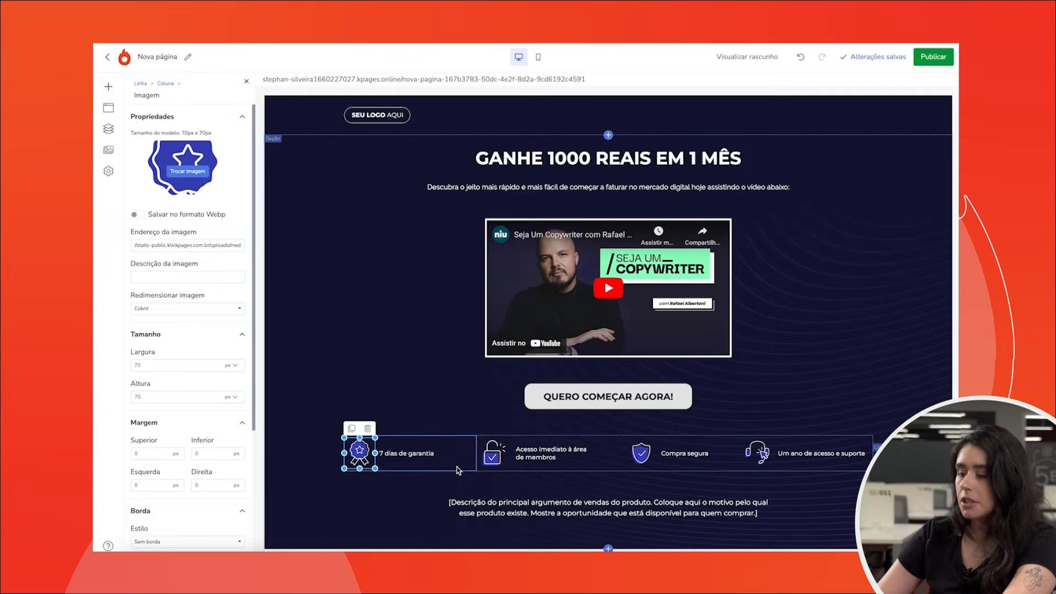
click(538, 59)
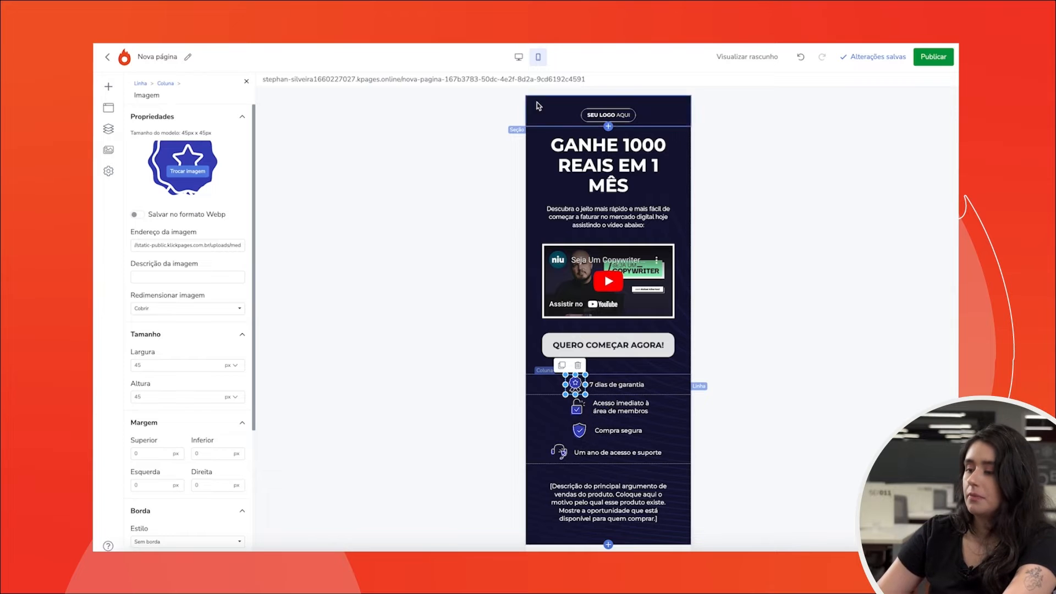
click(518, 58)
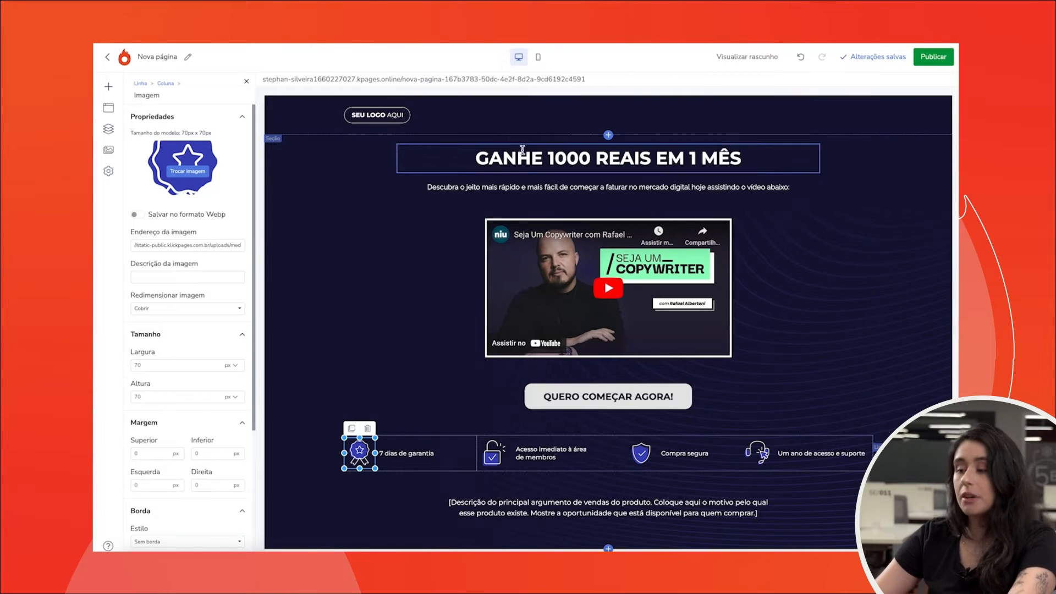
click(545, 61)
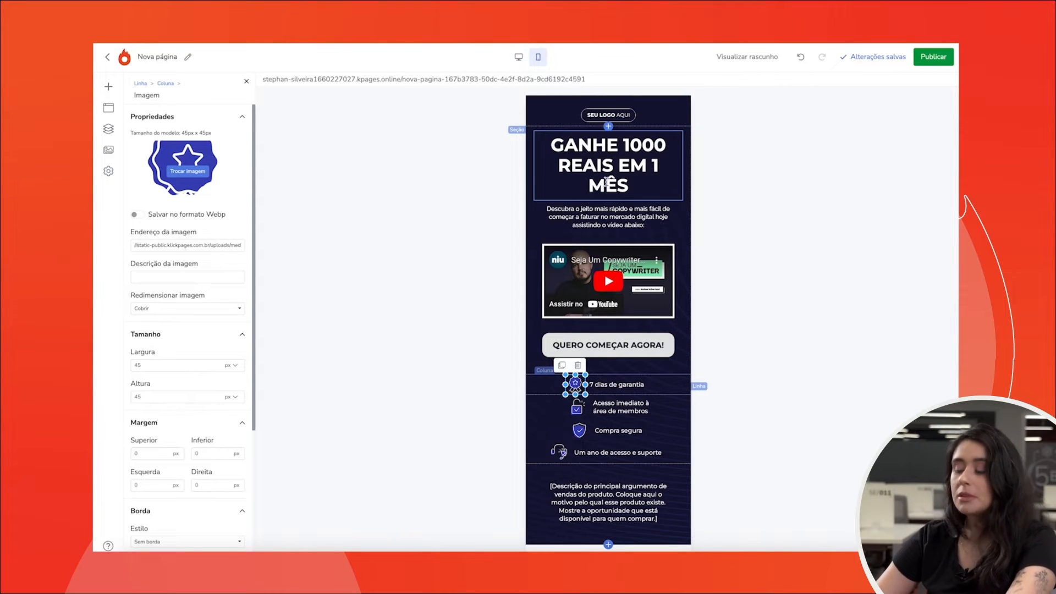
- In smartphone view, rewrite the headline as "GANHE 50 REAIS POR DIA"
double_click(588, 164)
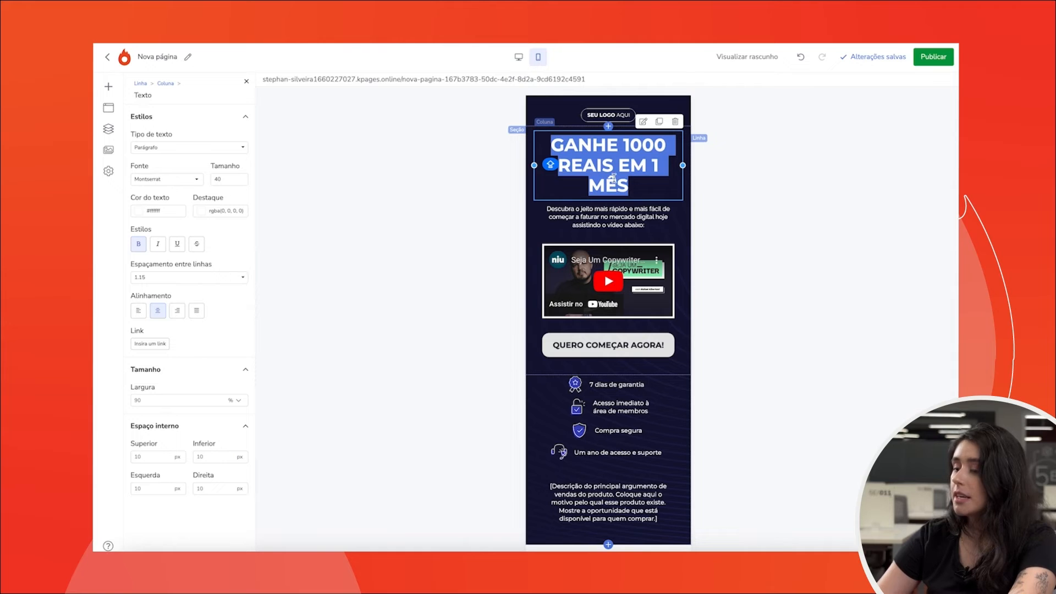
key(BackSpace)
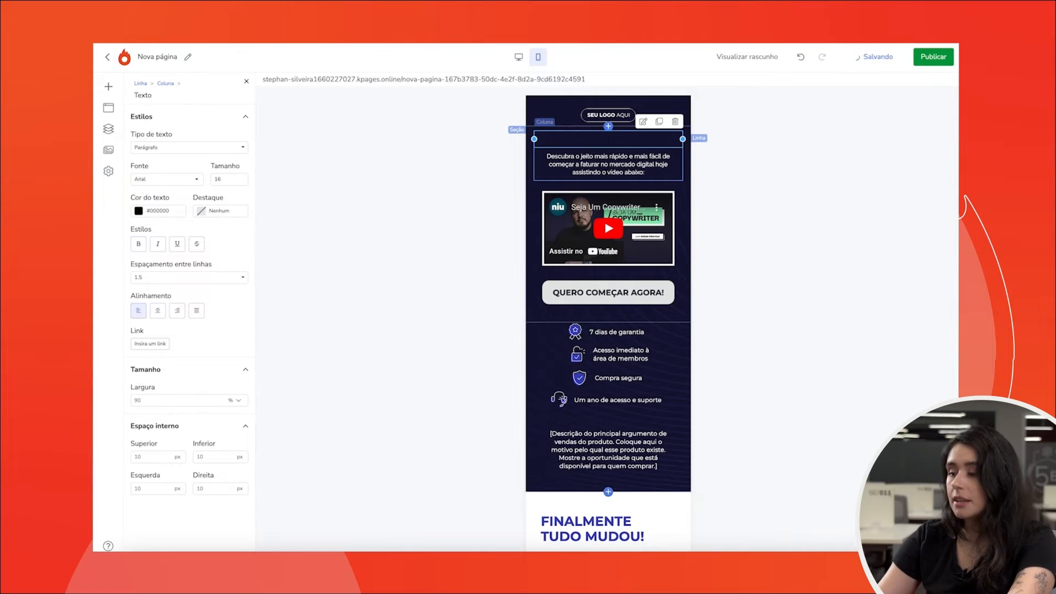
text(GANHE)
key(BackSpace)
key(BackSpace)
key(BackSpace)
key(BackSpace)
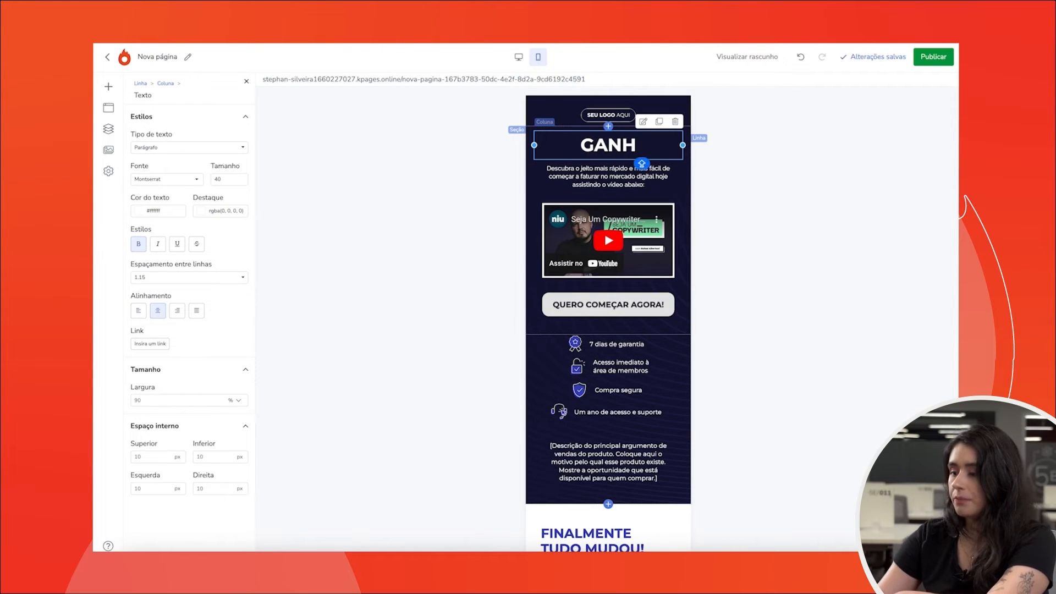
text(ANHE)
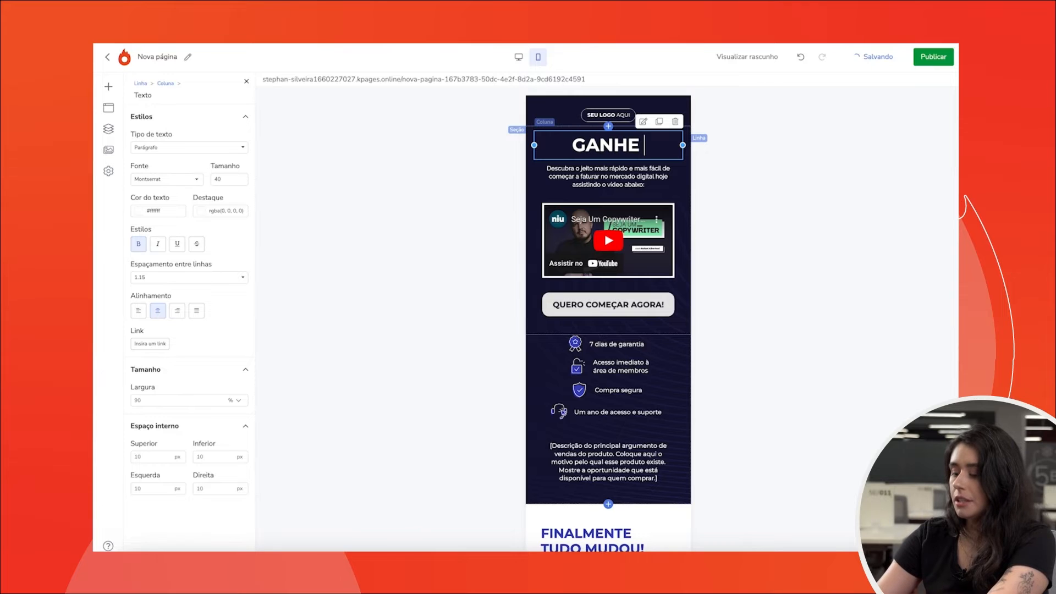
text( 50 REAIS POOR)
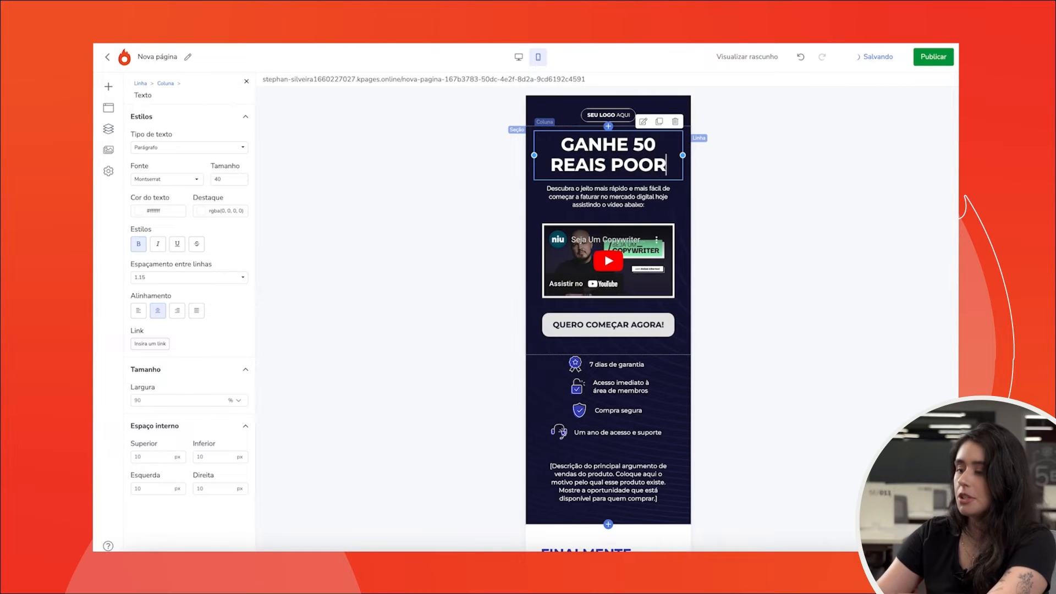
key(BackSpace)
key(BackSpace)
text(R DIA)
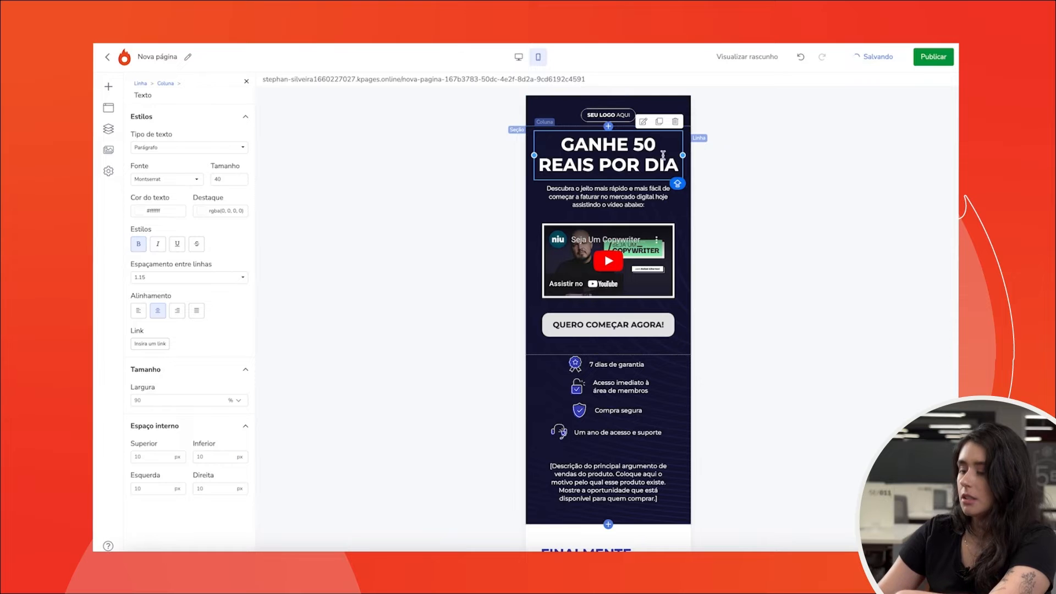
- Set the smartphone headline's font size to 24 and its text colour to cyan #0ce9e3
key(ctrl+a)
double_click(229, 178)
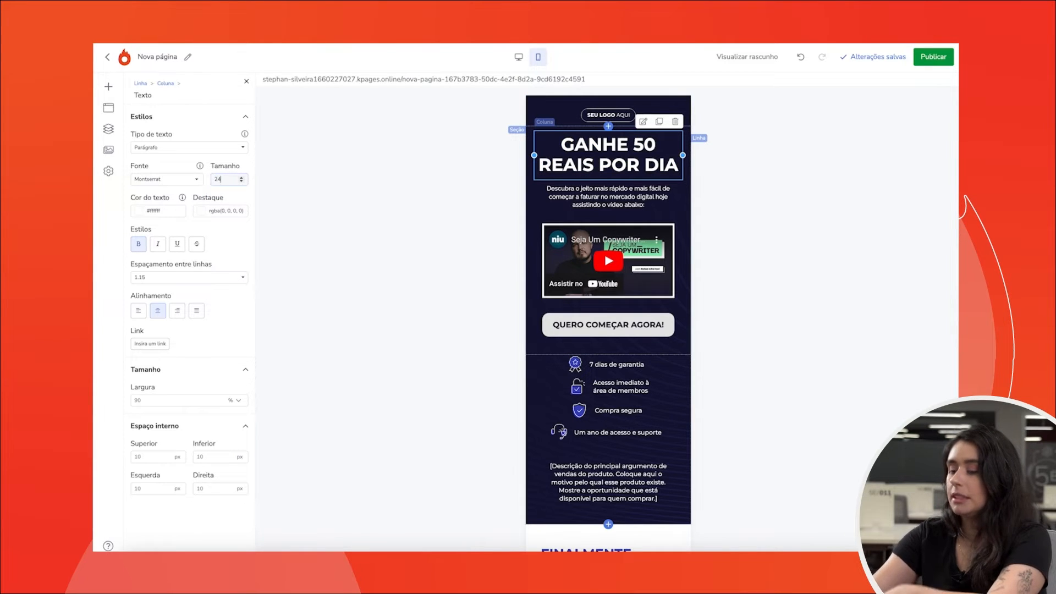
text(24)
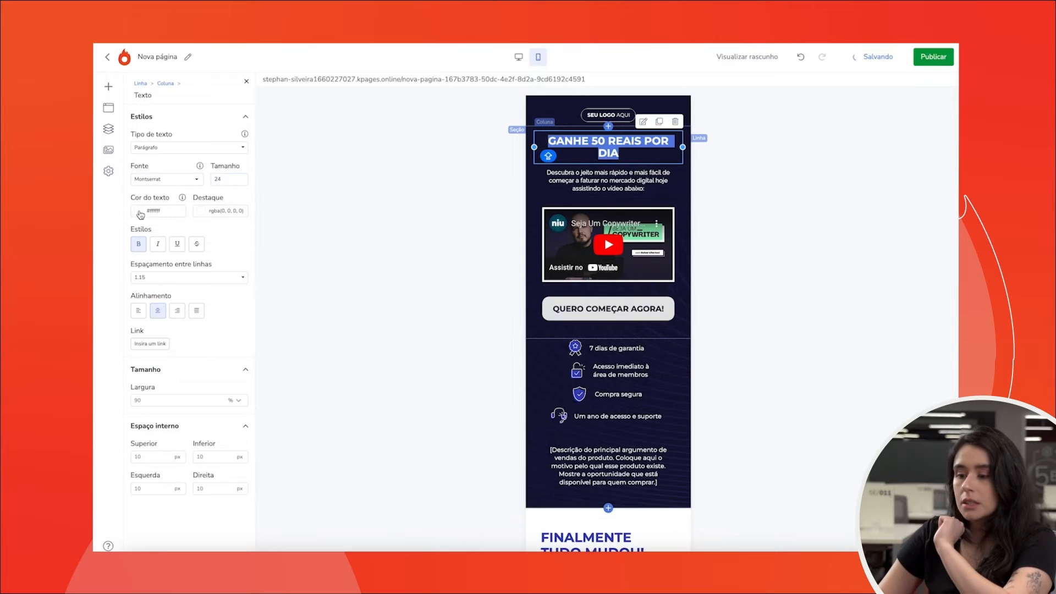
click(139, 211)
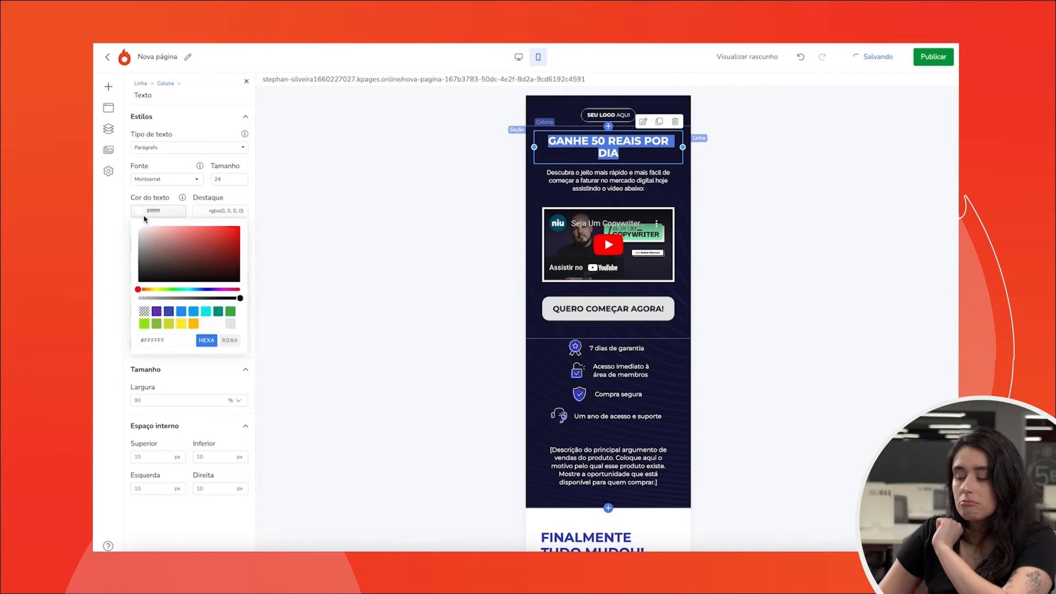
click(206, 311)
click(405, 206)
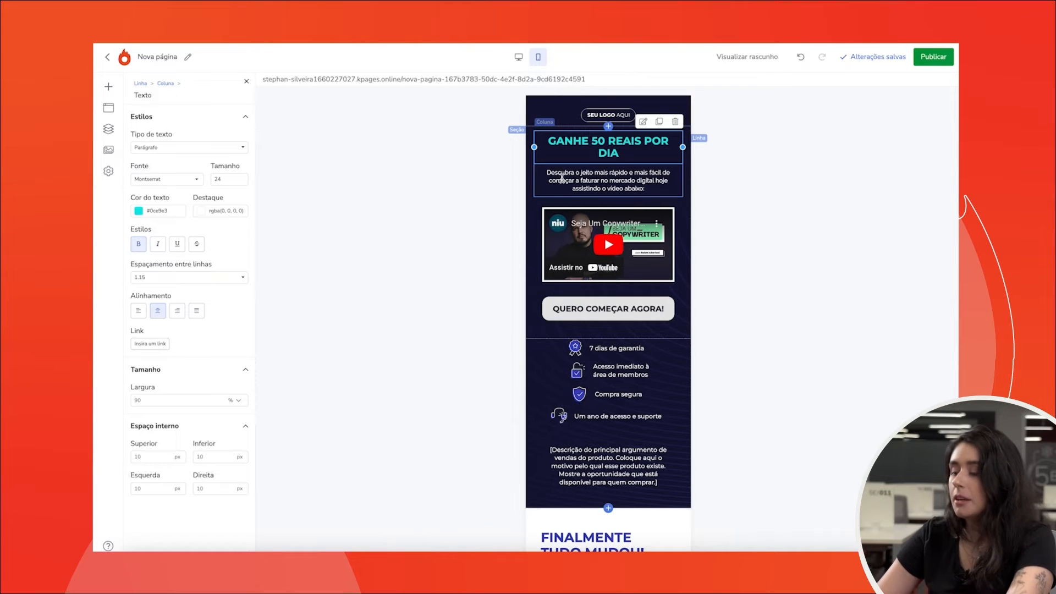
- In web view, rewrite the headline as "GANHE 100 REAIS POR HORA"
click(518, 57)
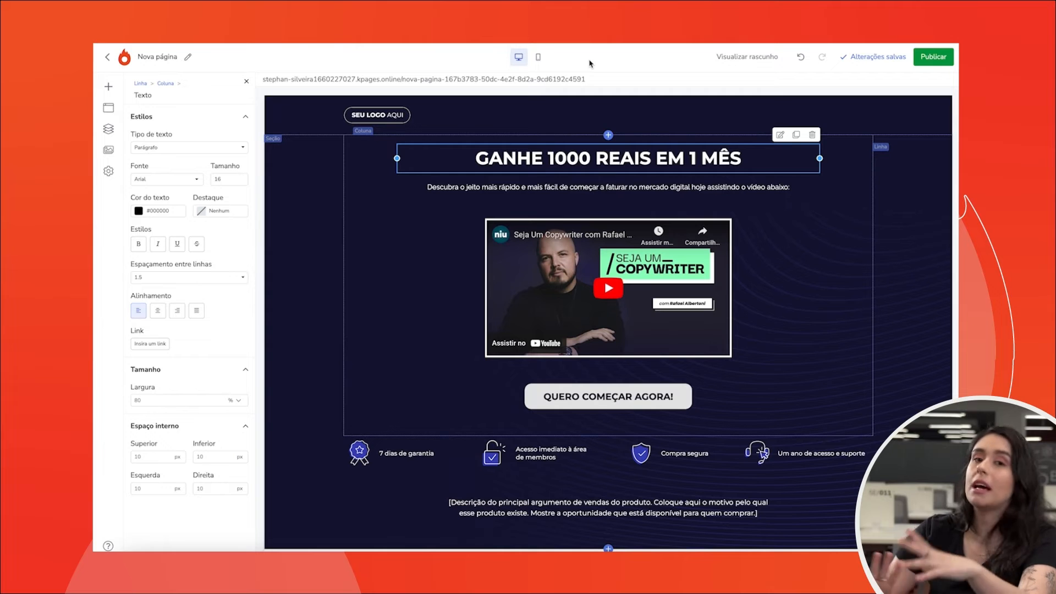
triple_click(518, 153)
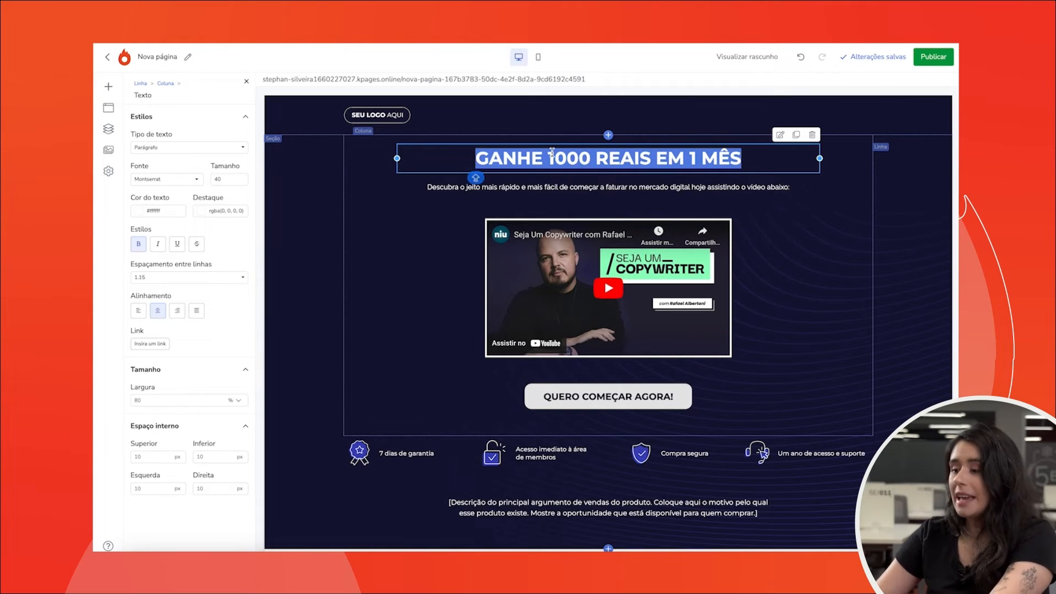
text(GANHE 1)
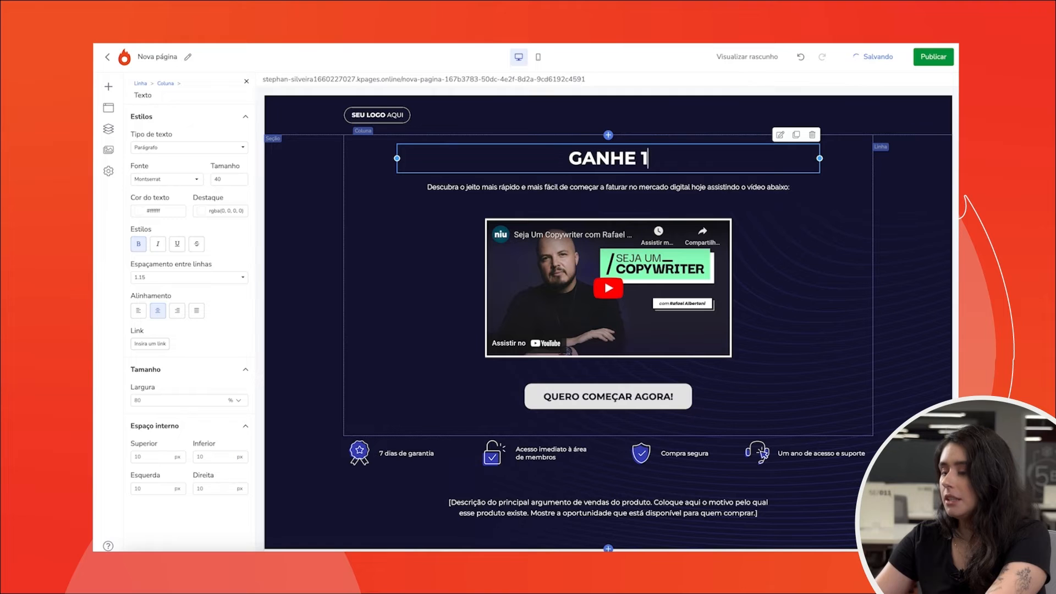
text(00 REAIS PO)
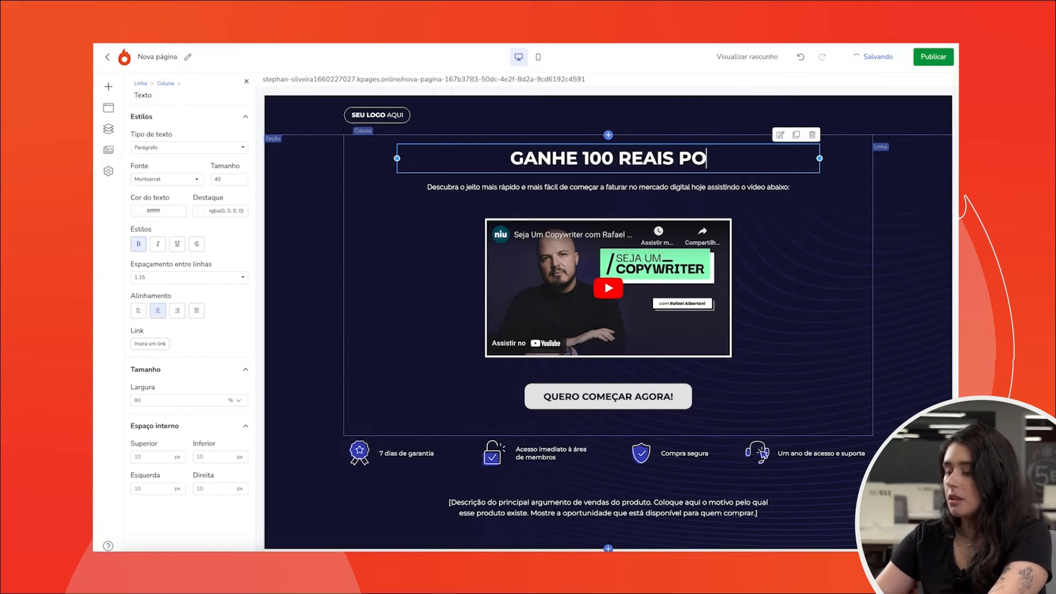
text(R HORA)
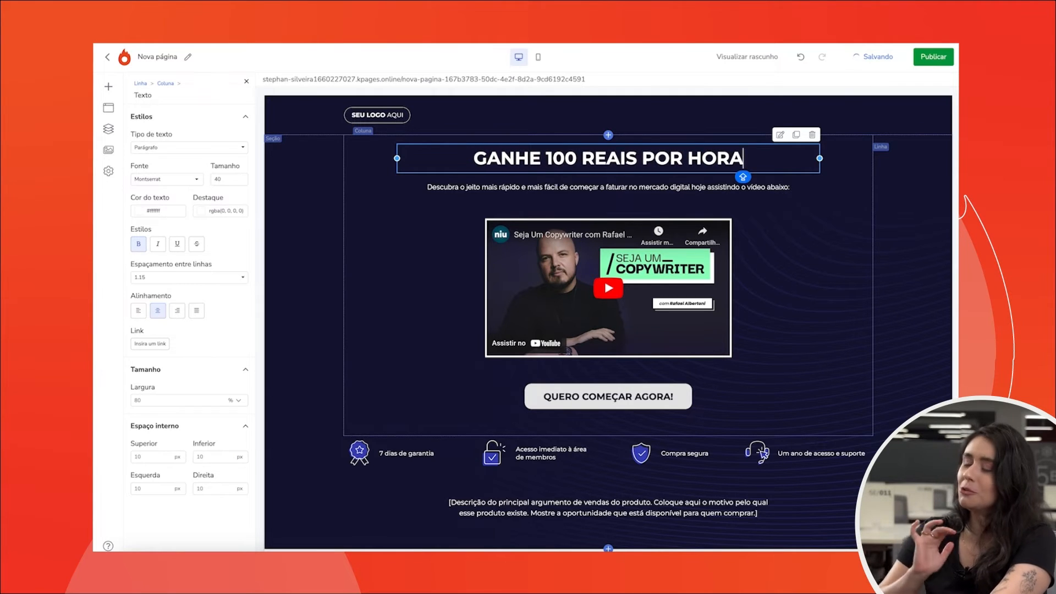
- Compare the headline in web and smartphone views
drag(474, 158, 744, 159)
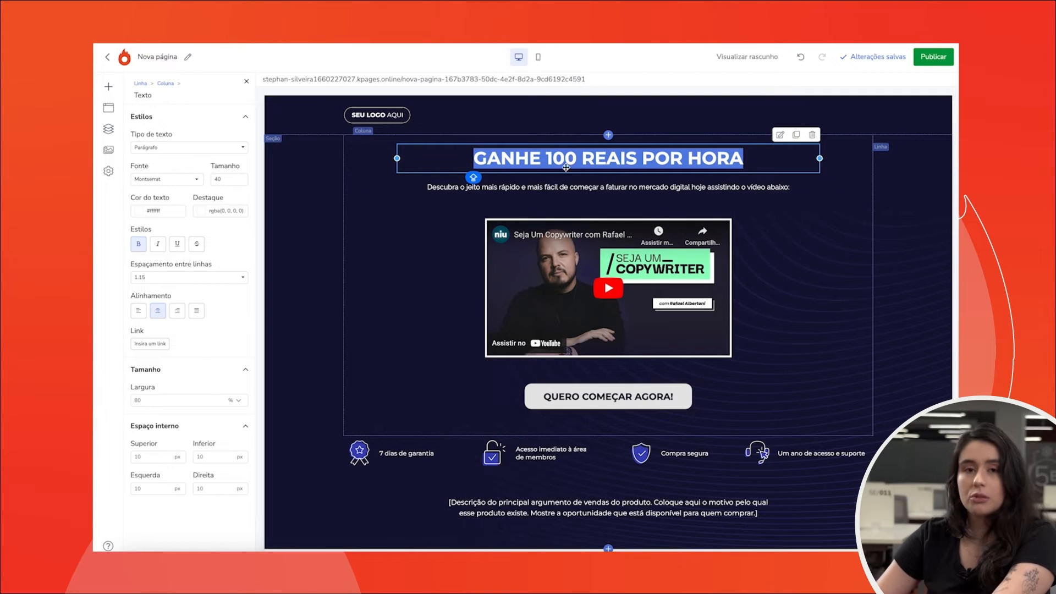
click(538, 56)
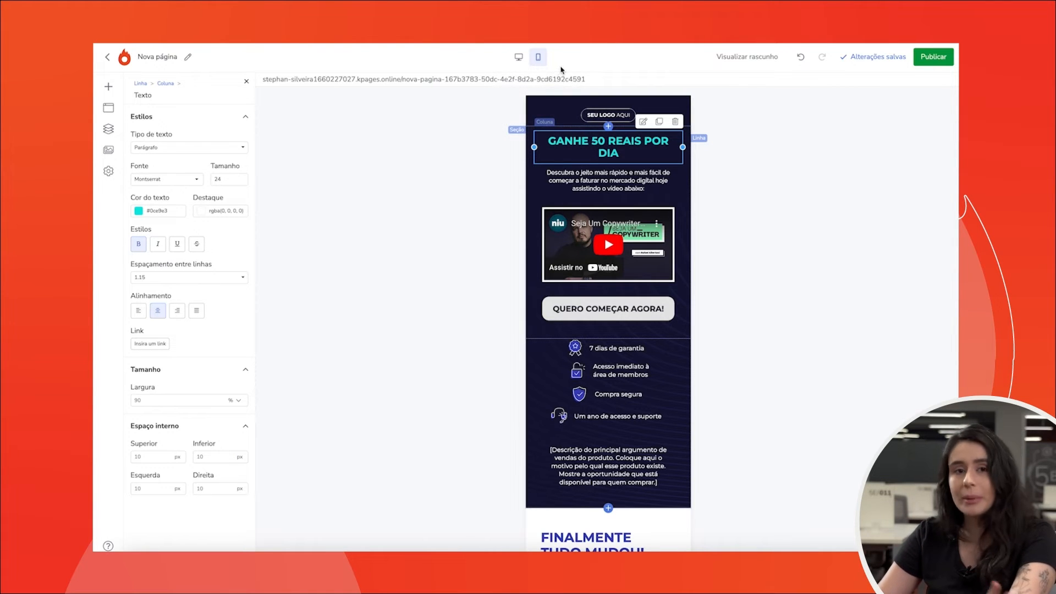
click(518, 58)
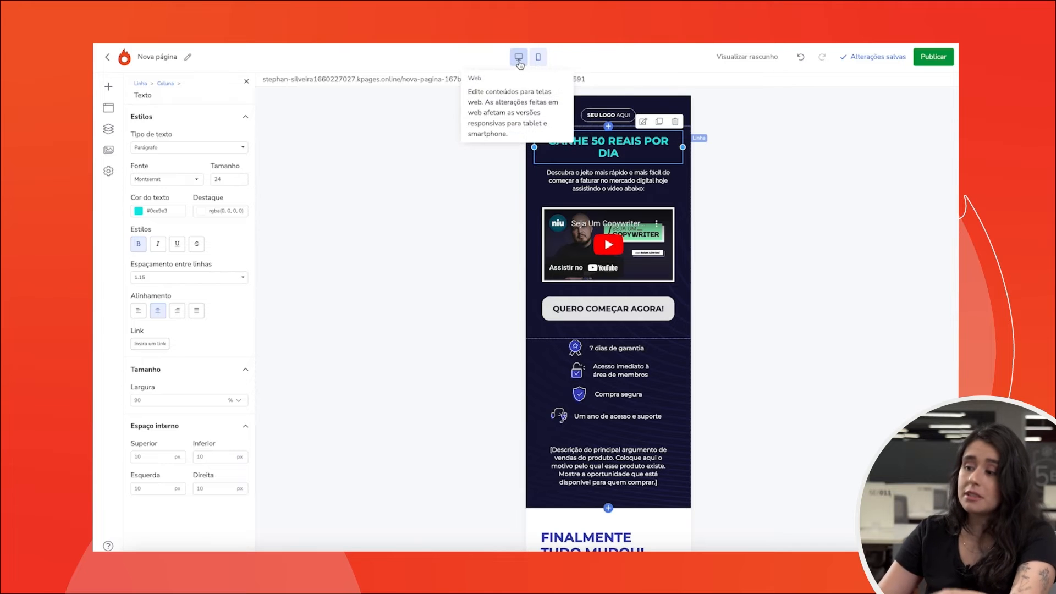
click(538, 57)
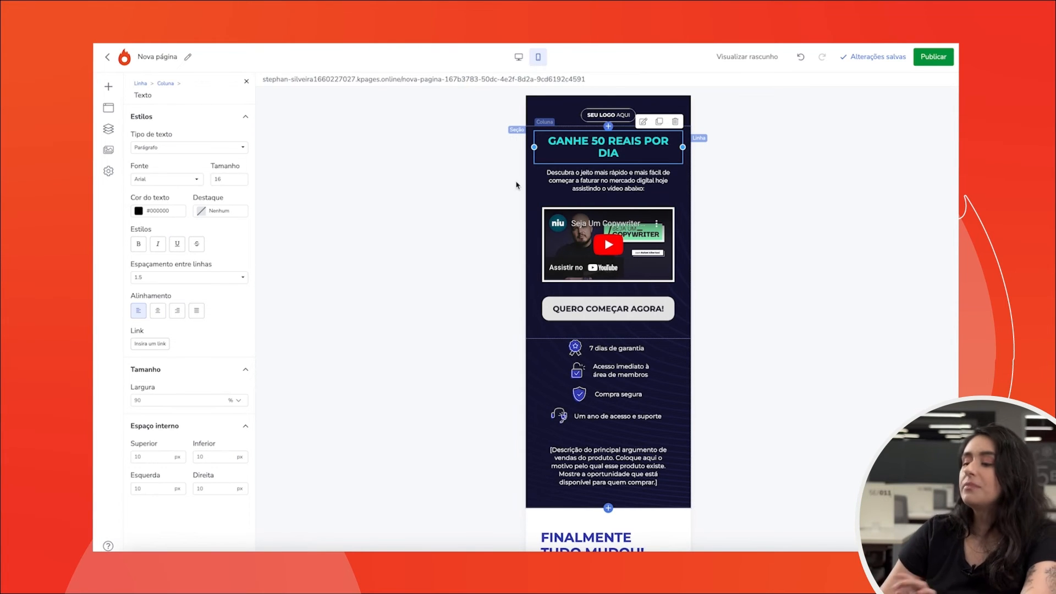
- Add a new empty section above the headline section
click(517, 131)
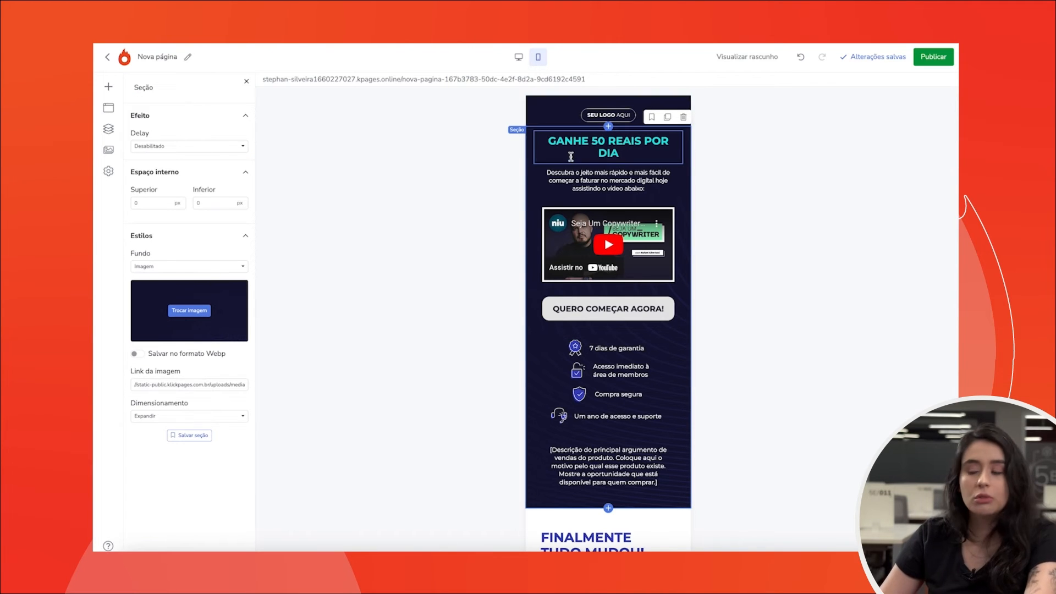
click(541, 141)
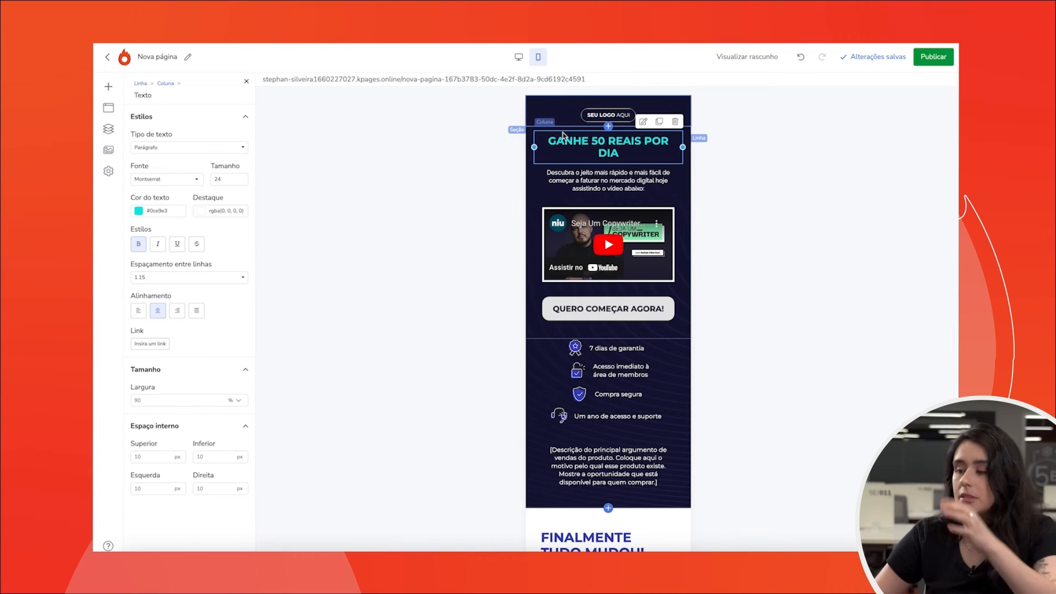
click(609, 128)
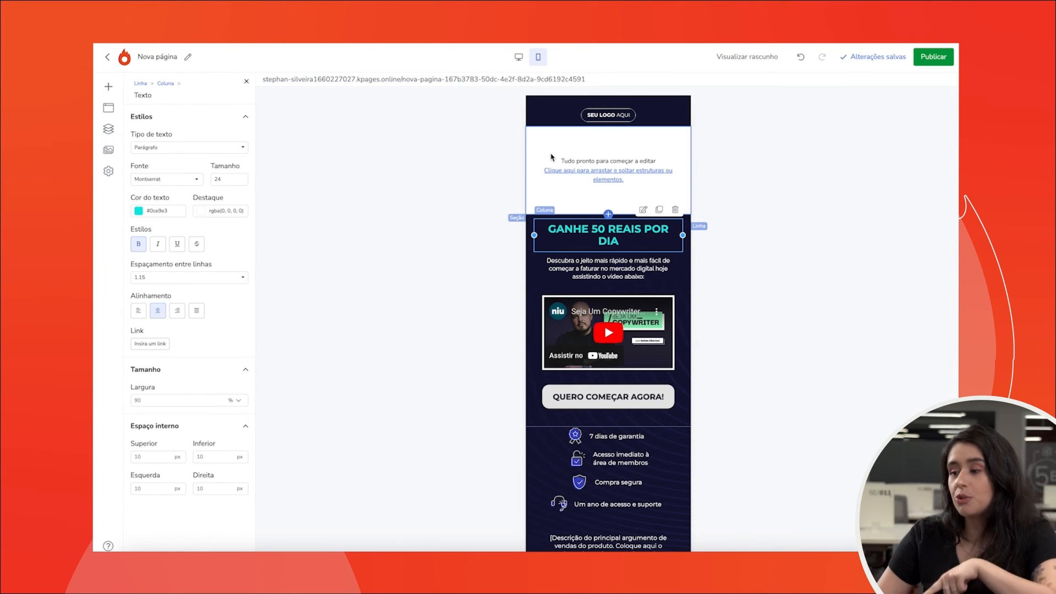
- Insert a button element into the new empty section at the top of the smartphone page
click(518, 57)
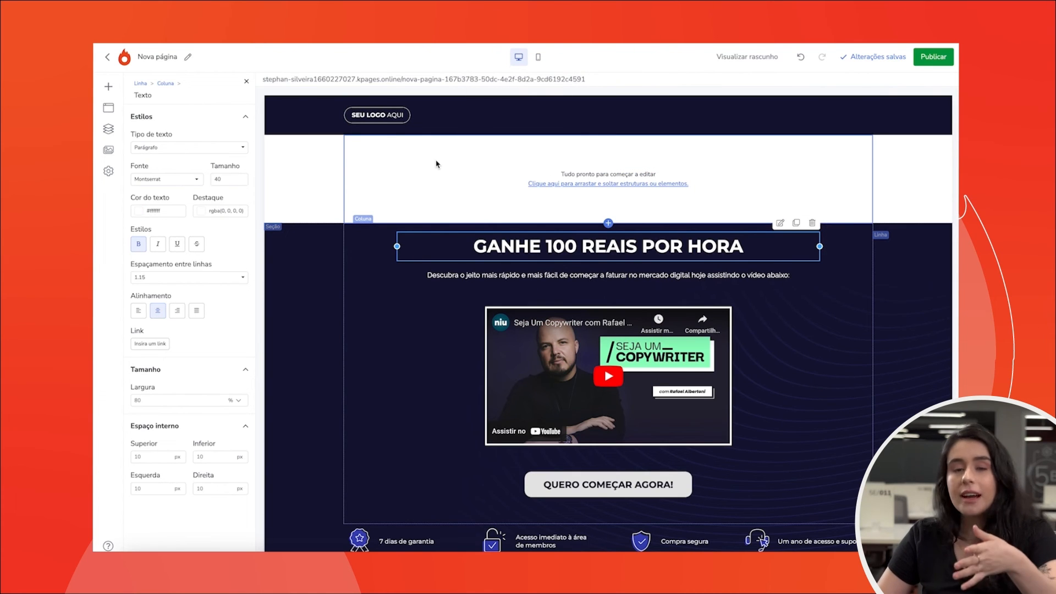
click(538, 58)
click(109, 87)
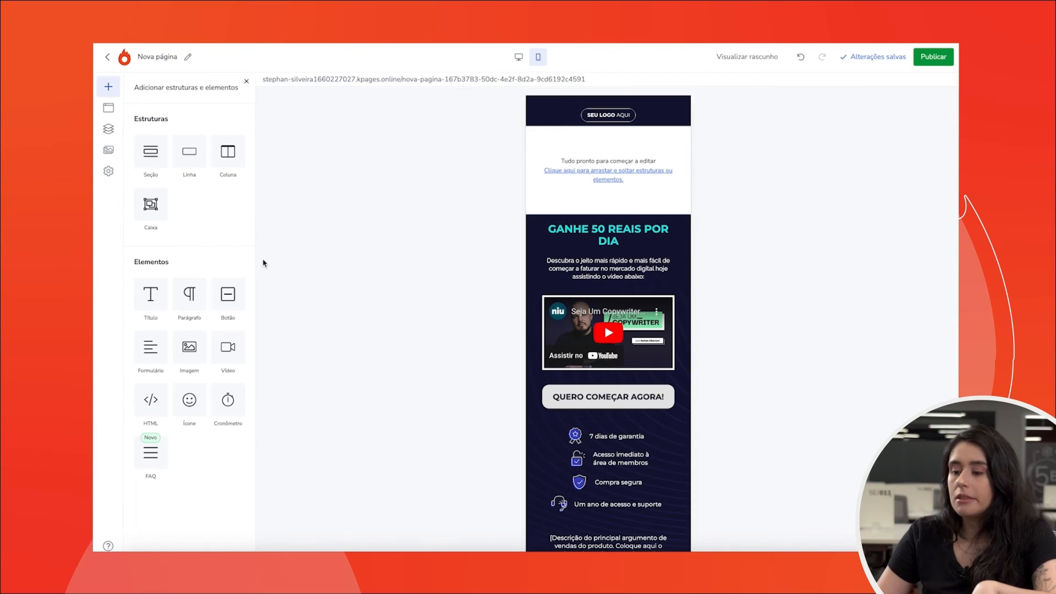
drag(218, 306, 599, 165)
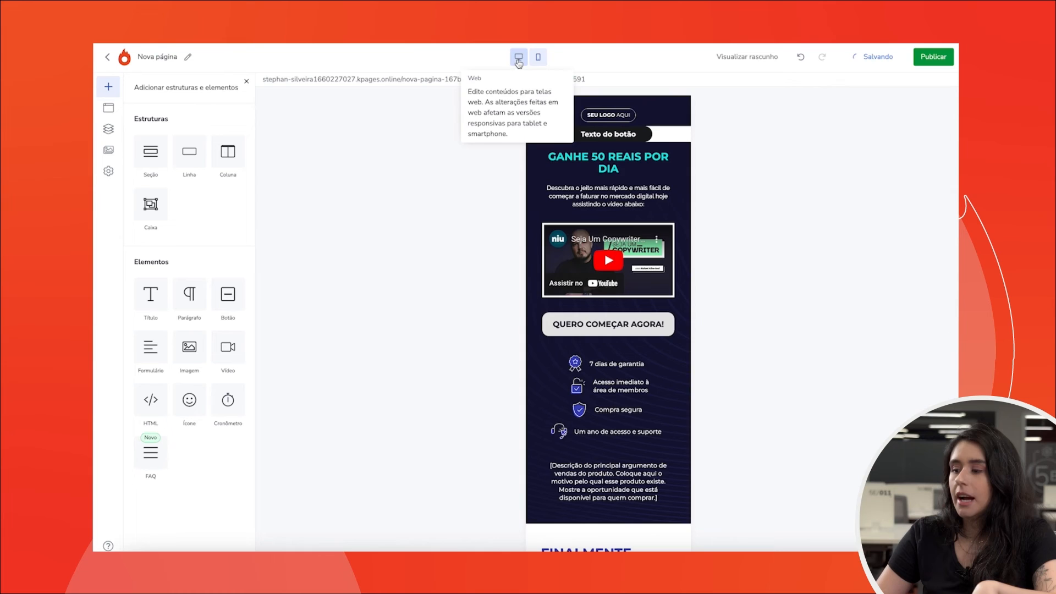
- In smartphone view, move the "QUERO COMEÇAR AGORA!" button above the video, below the subheadline
click(519, 56)
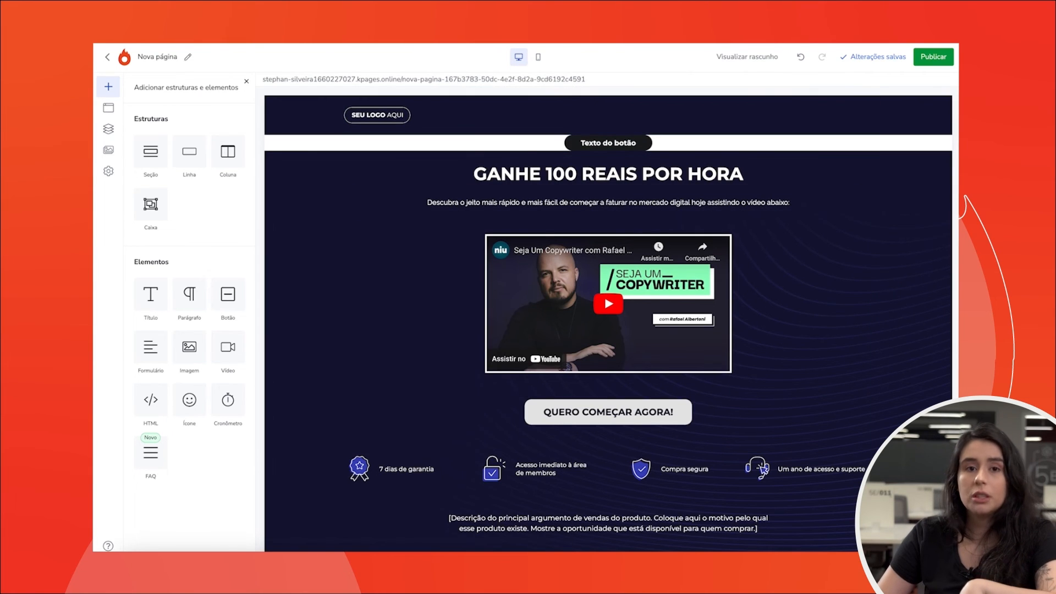
click(532, 57)
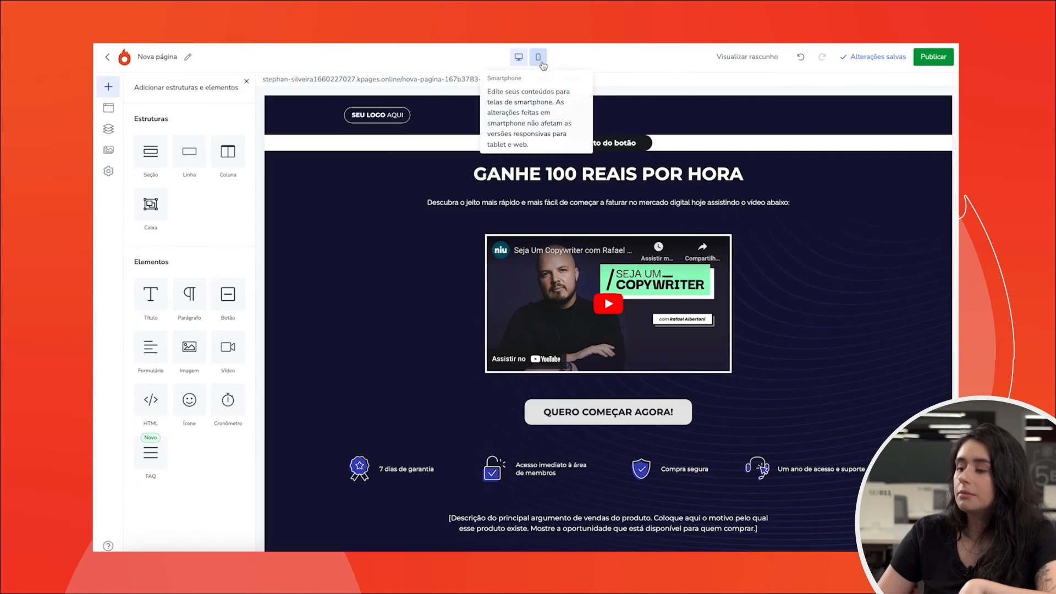
click(542, 63)
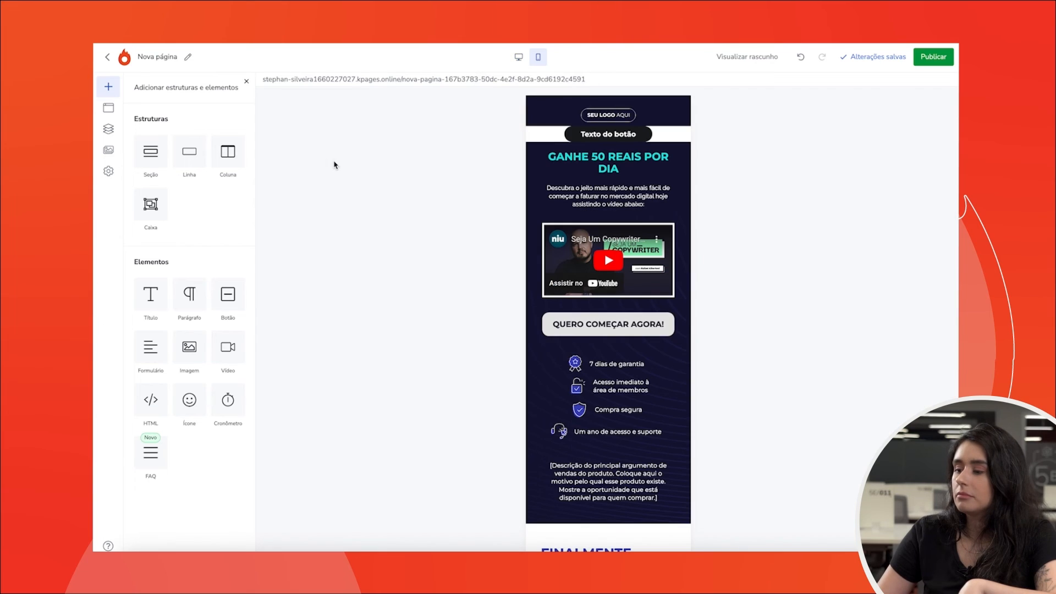
drag(536, 134, 543, 322)
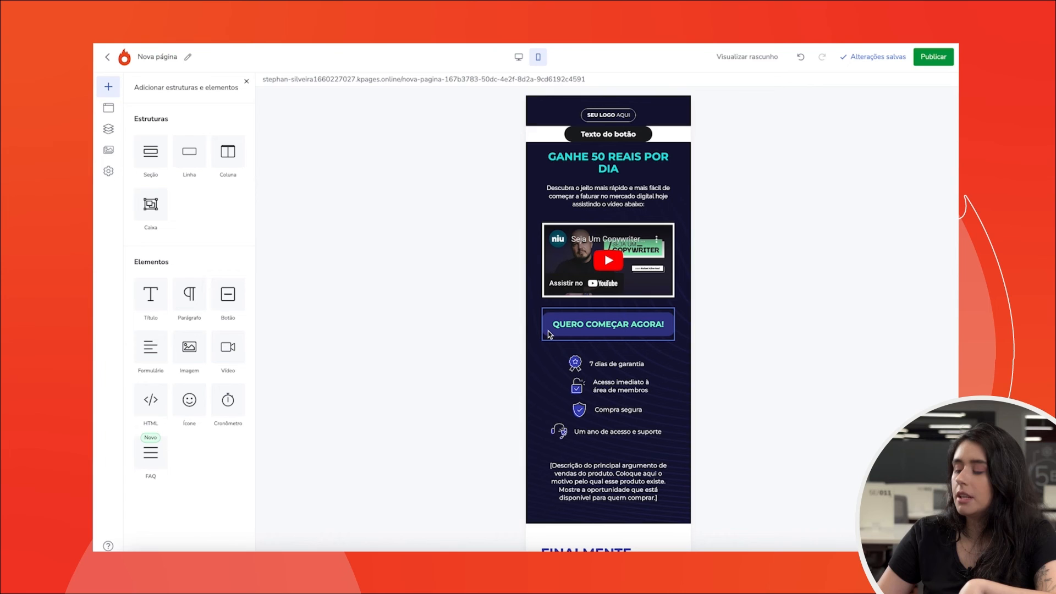
drag(549, 331, 548, 228)
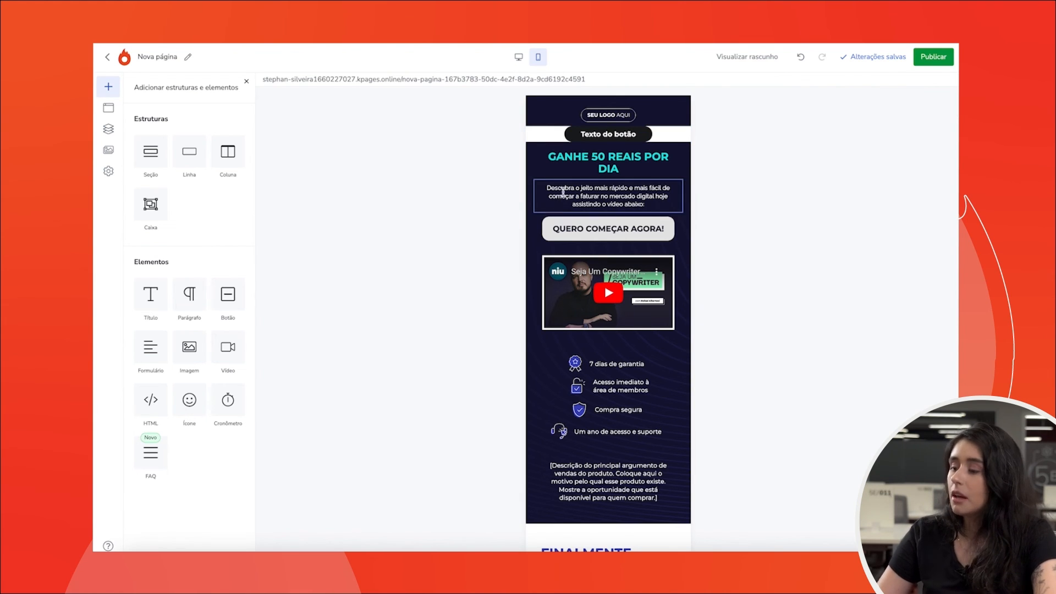
click(518, 57)
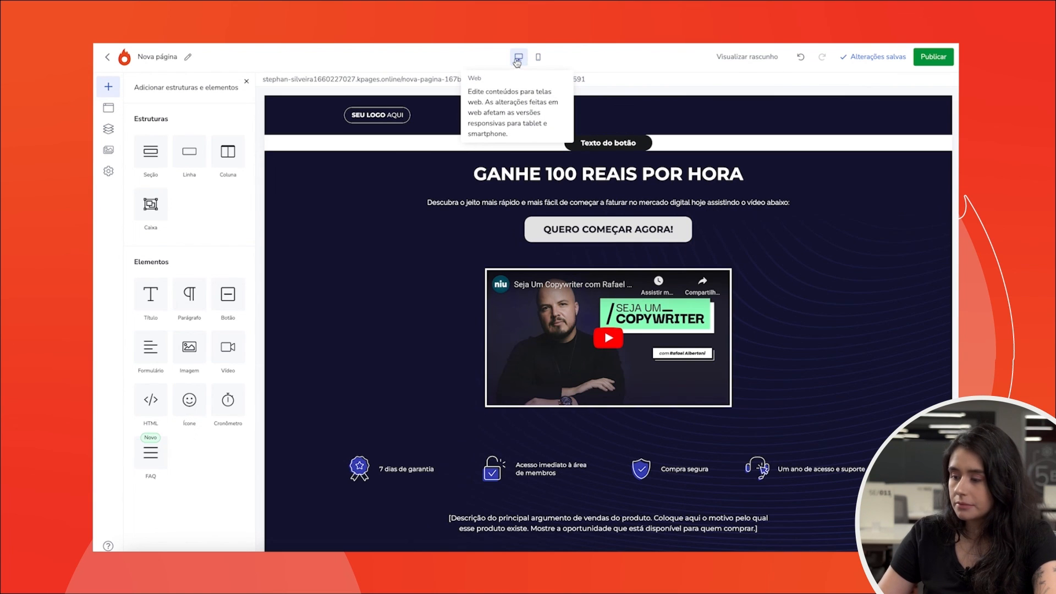